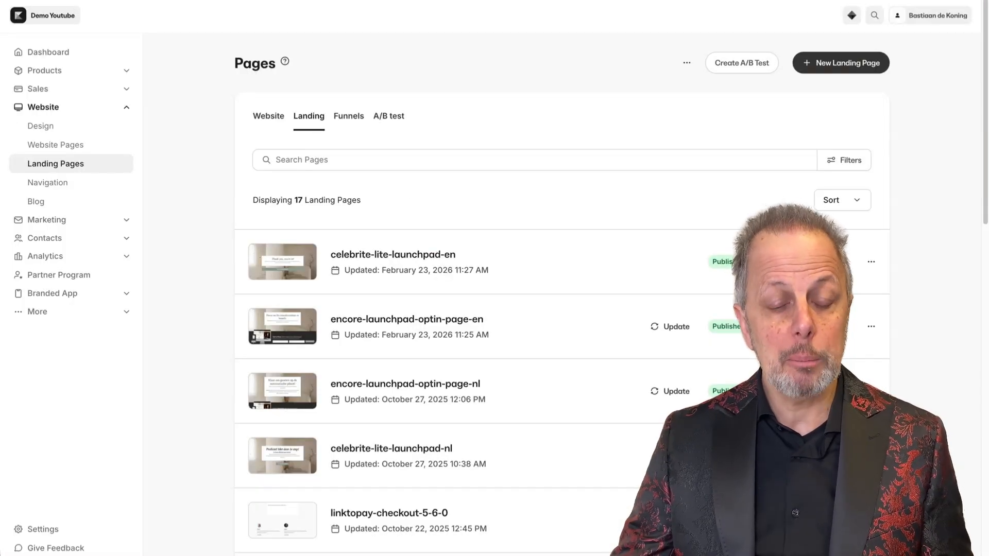
Step: Open the Youtube Demo form and review its opt-in settings, confirmation page redirect, form fields and automations
{"action": "left_click", "coordinate": [63, 228]}
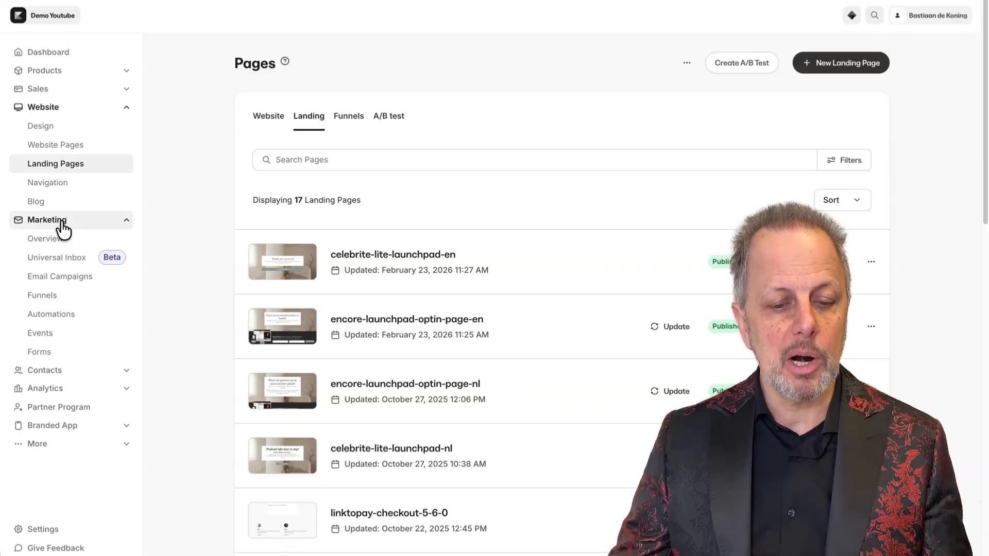
{"action": "left_click", "coordinate": [50, 354]}
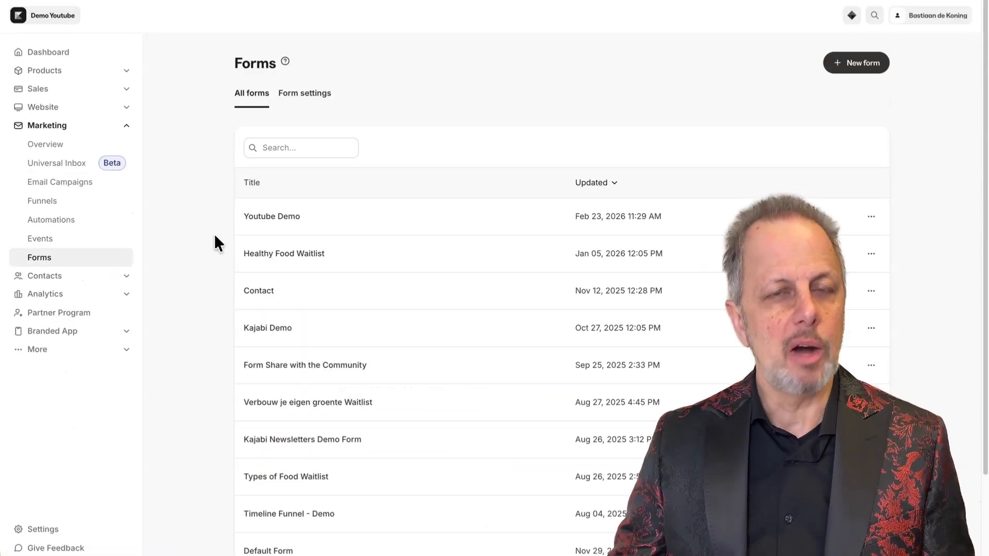
{"action": "left_click", "coordinate": [281, 219]}
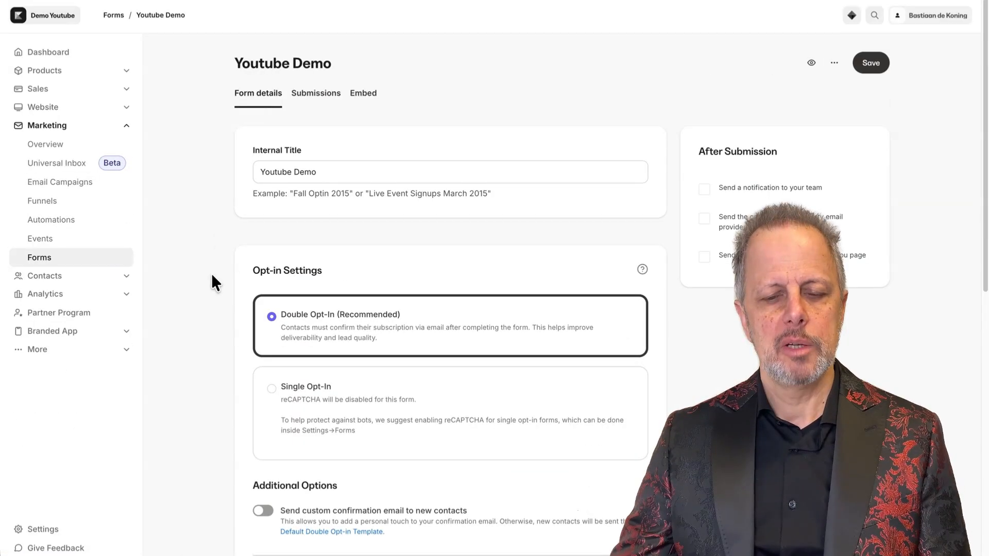
{"action": "scroll", "coordinate": [242, 282], "scroll_direction": "down", "scroll_amount": 5}
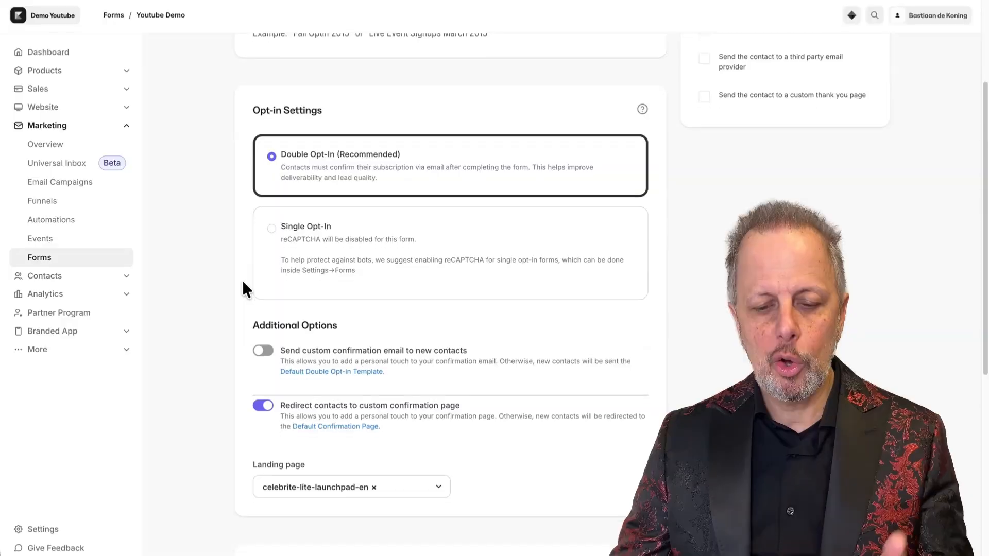
{"action": "scroll", "coordinate": [242, 282], "scroll_direction": "down", "scroll_amount": 4}
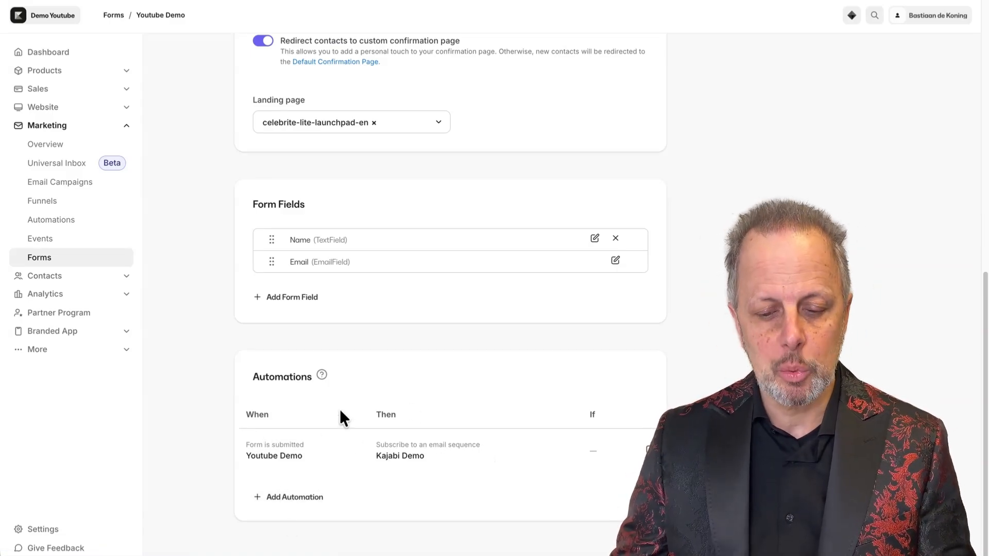
{"action": "left_click_drag", "start_coordinate": [562, 454], "coordinate": [490, 472]}
{"action": "left_click", "coordinate": [490, 471]}
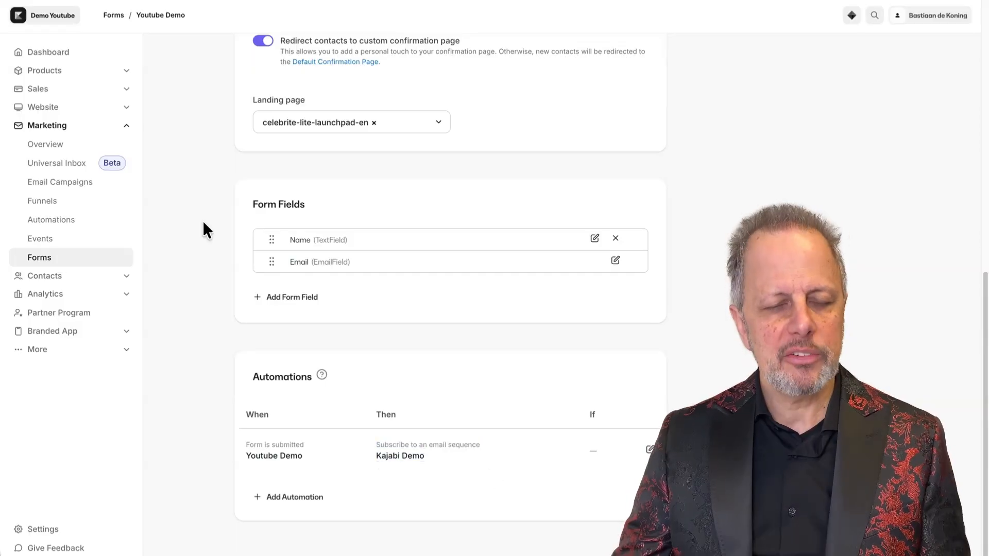
Step: Open the email campaigns list and look through the campaign types available for filtering
{"action": "left_click", "coordinate": [74, 183]}
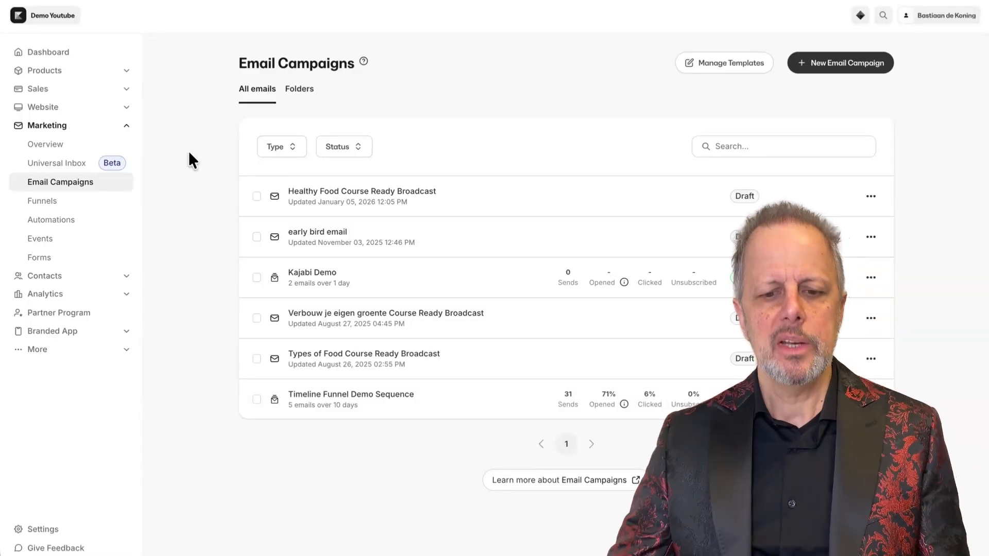
{"action": "left_click", "coordinate": [292, 149]}
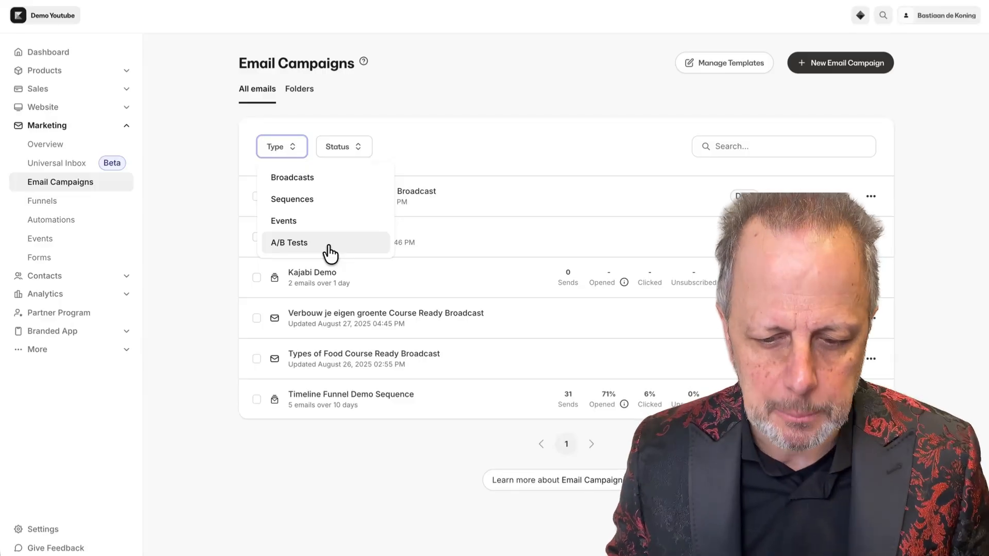
{"action": "left_click", "coordinate": [505, 126]}
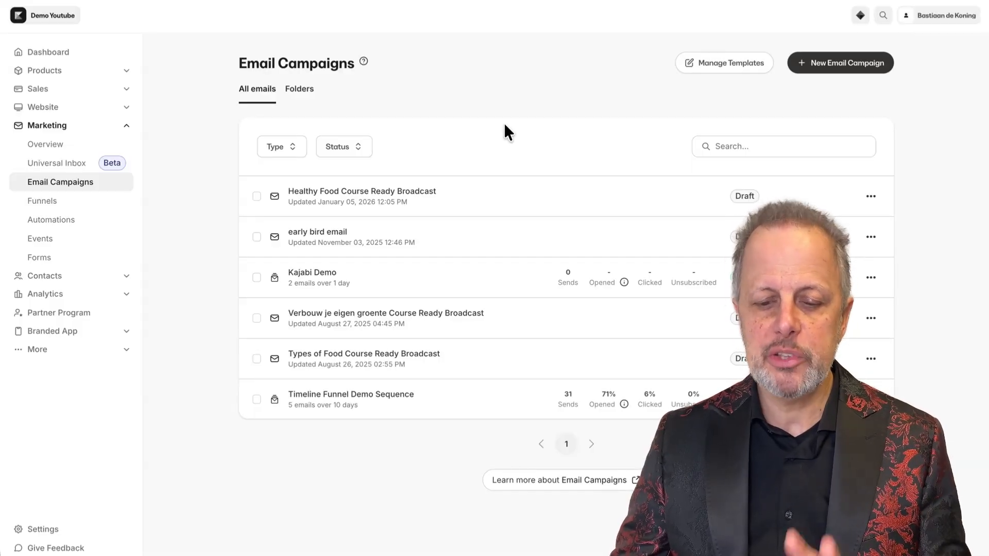
Step: Create a new email campaign of type Email Sequence titled "My freebie sequence"
{"action": "left_click", "coordinate": [871, 72]}
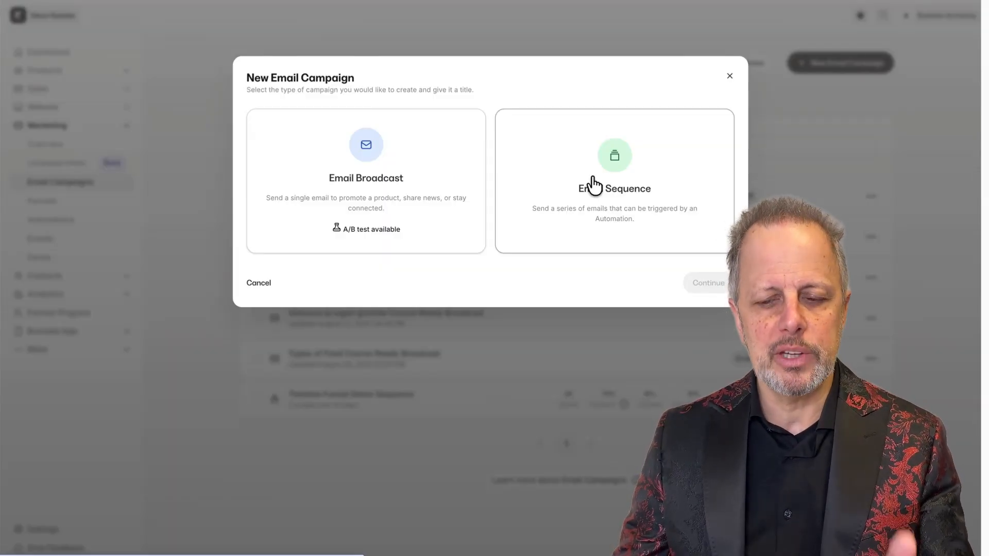
{"action": "left_click", "coordinate": [623, 186]}
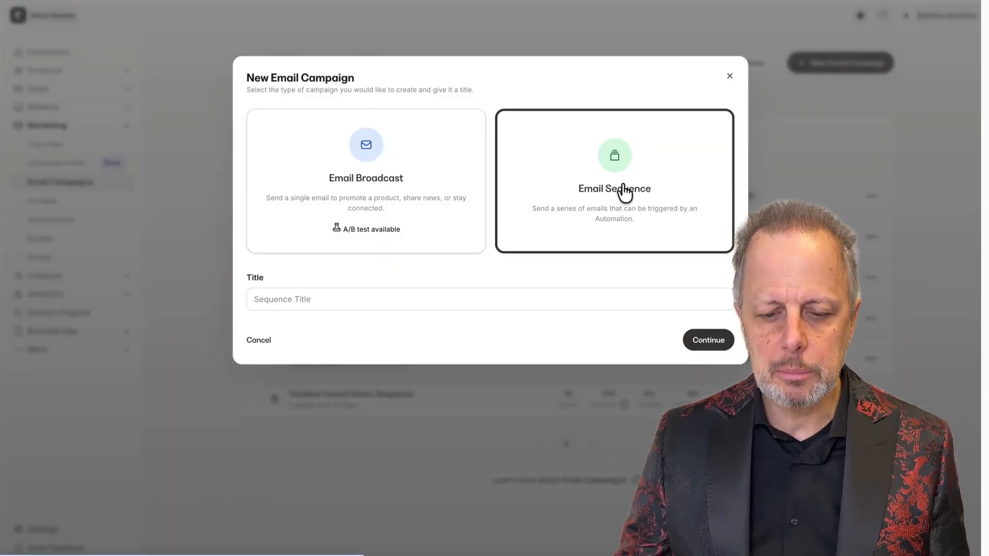
{"action": "left_click", "coordinate": [325, 298]}
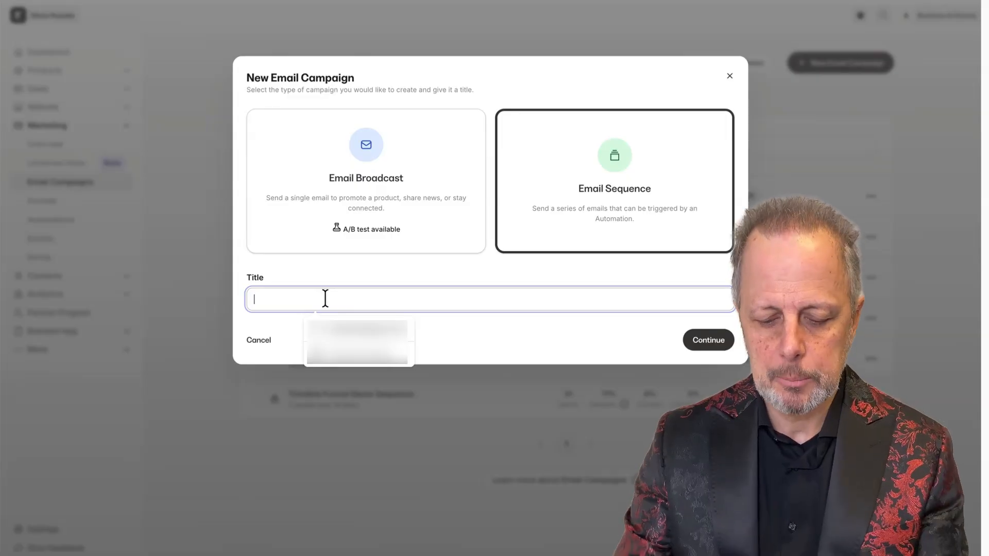
{"action": "type", "text": "My freebie sequence"}
{"action": "left_click", "coordinate": [719, 341]}
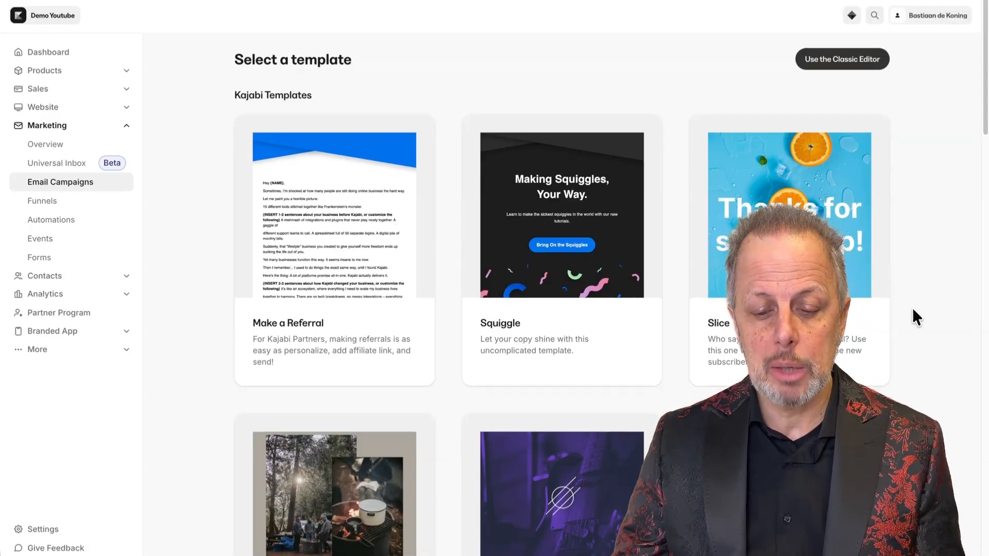
Step: Browse the Kajabi email templates and get started with the Simple Text template
{"action": "scroll", "coordinate": [913, 308], "scroll_direction": "down", "scroll_amount": 5}
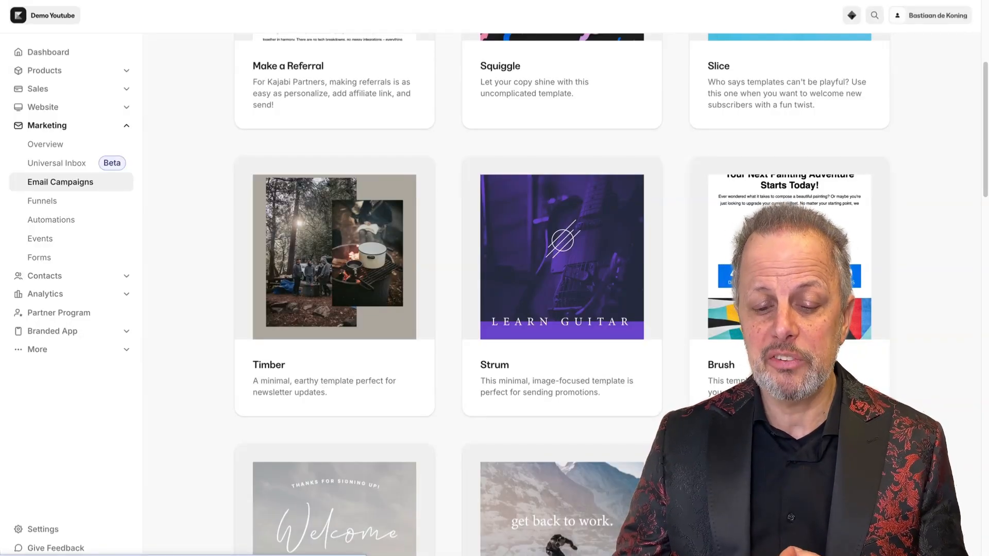
{"action": "scroll", "coordinate": [561, 294], "scroll_direction": "down", "scroll_amount": 6}
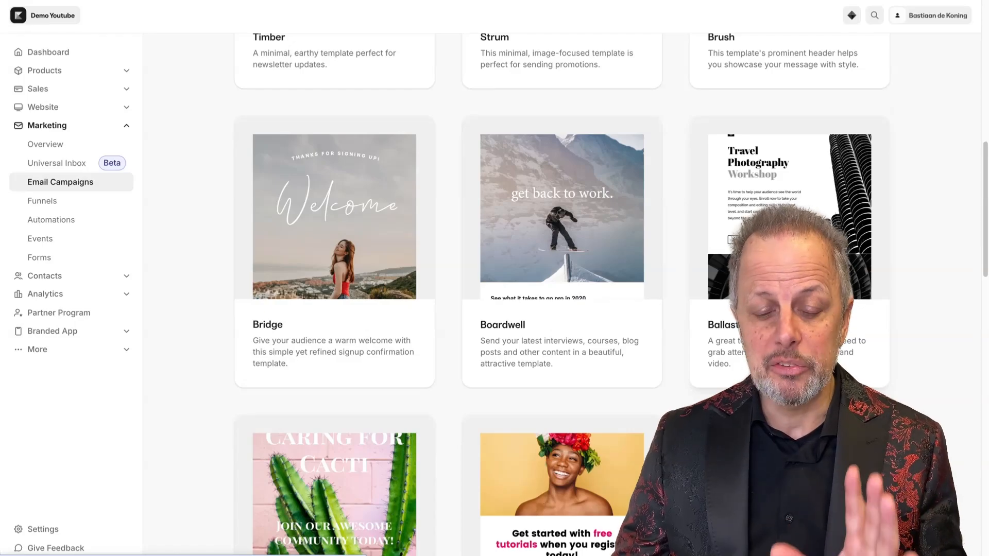
{"action": "scroll", "coordinate": [561, 293], "scroll_direction": "down", "scroll_amount": 7}
{"action": "scroll", "coordinate": [561, 293], "scroll_direction": "down", "scroll_amount": 8}
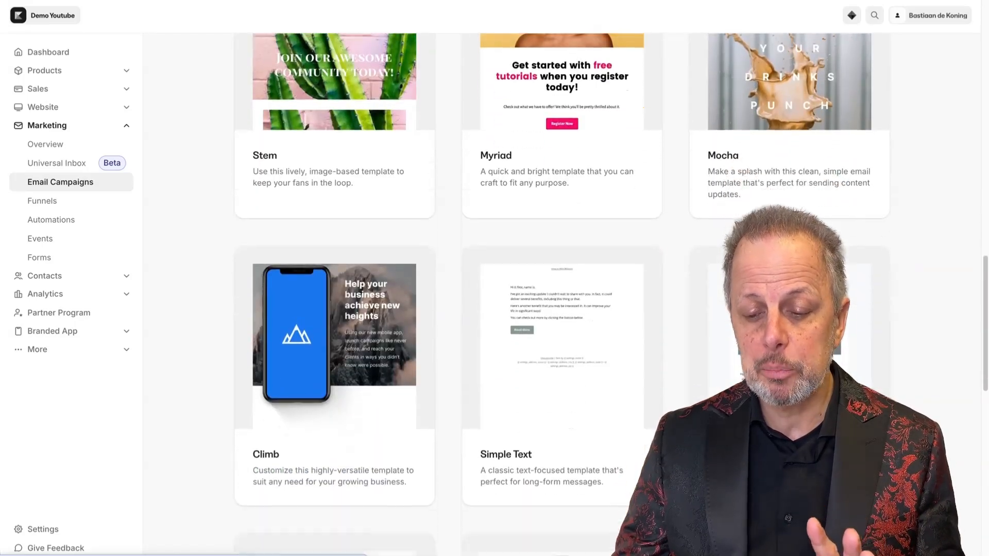
{"action": "scroll", "coordinate": [561, 294], "scroll_direction": "down", "scroll_amount": 7}
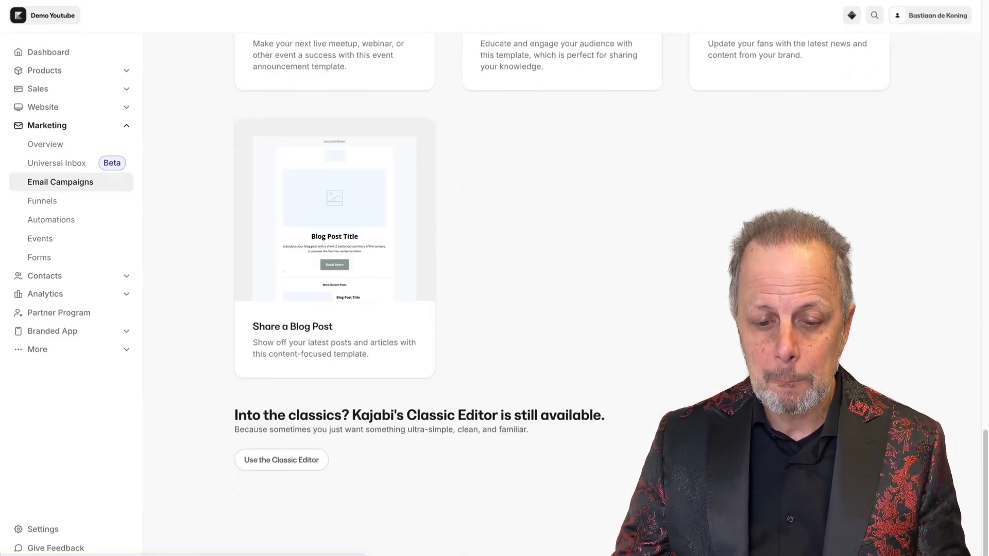
{"action": "scroll", "coordinate": [611, 326], "scroll_direction": "up", "scroll_amount": 11}
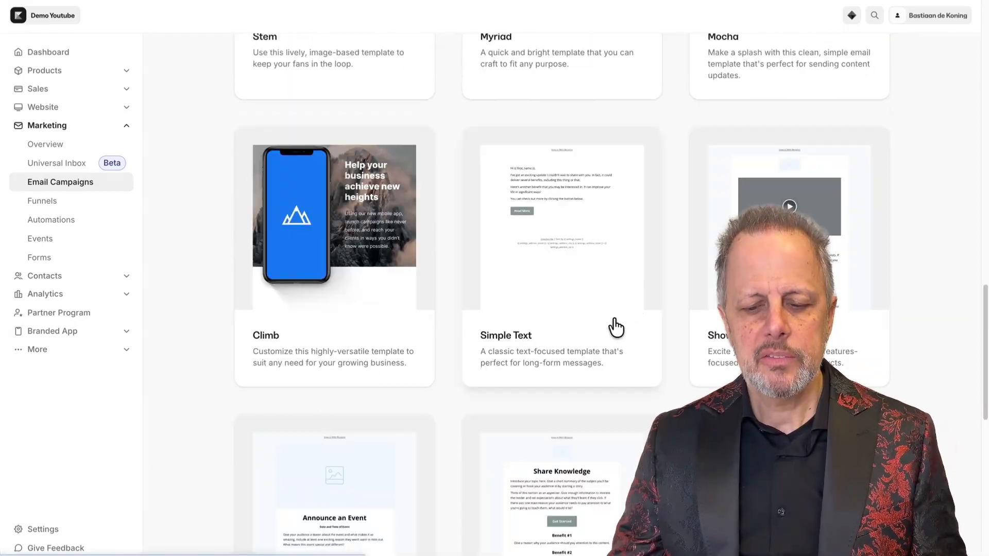
{"action": "left_click", "coordinate": [555, 238]}
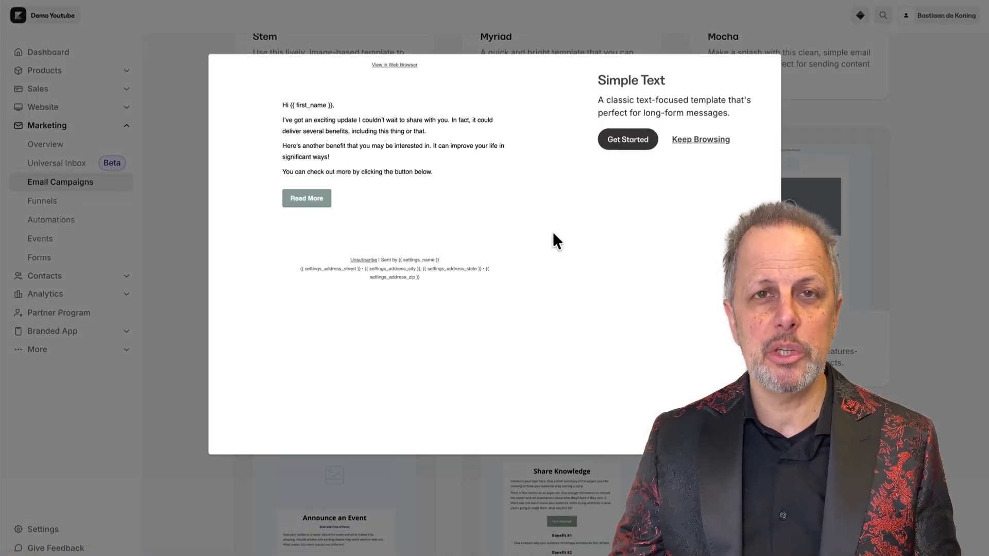
{"action": "left_click", "coordinate": [639, 143]}
Step: Title the email "Your freebie - email 1" and create it
{"action": "left_click", "coordinate": [638, 146]}
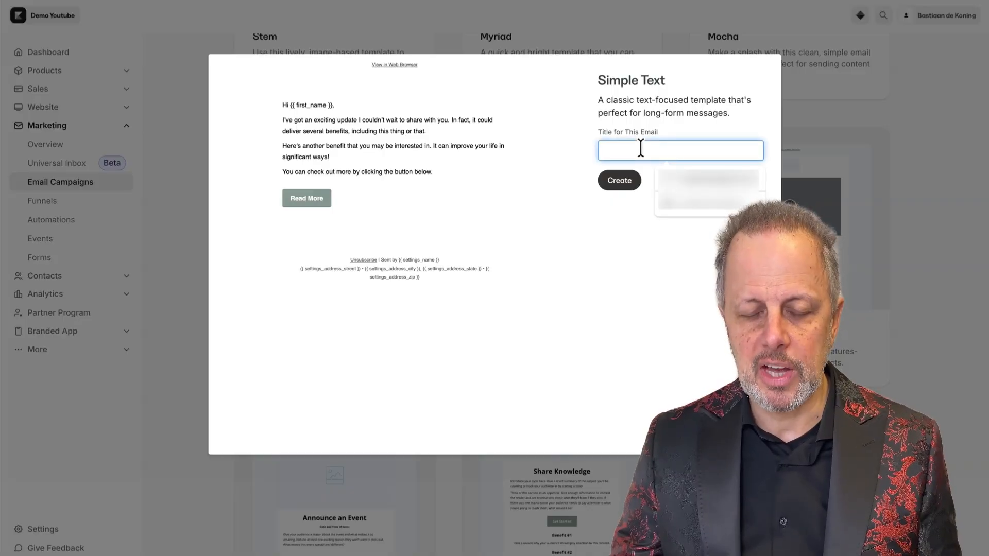
{"action": "type", "text": "Your freebie -"}
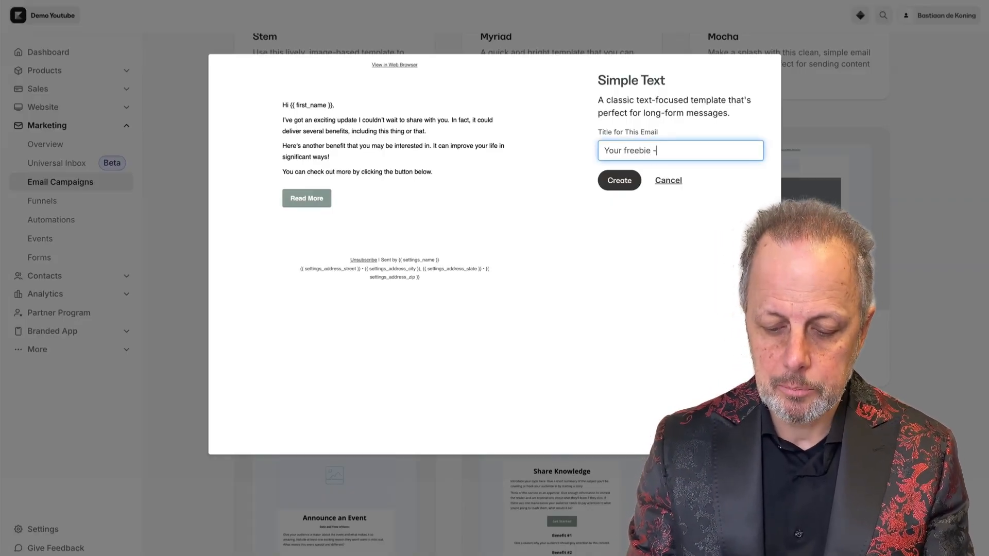
{"action": "key", "text": "Return"}
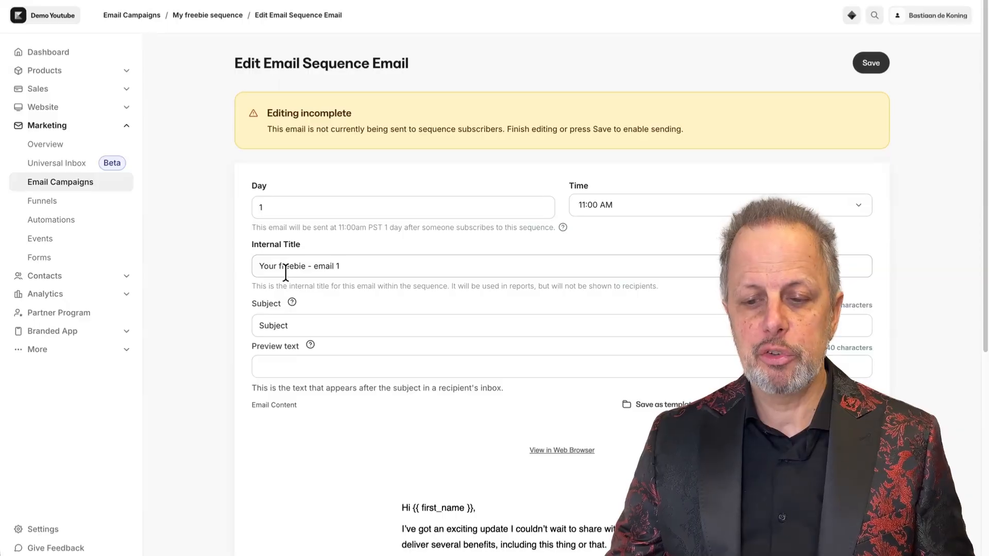
Step: Set the sequence email's sending day to 0 and check the note on when it is sent
{"action": "left_click_drag", "start_coordinate": [279, 112], "coordinate": [342, 112]}
{"action": "left_click", "coordinate": [196, 216]}
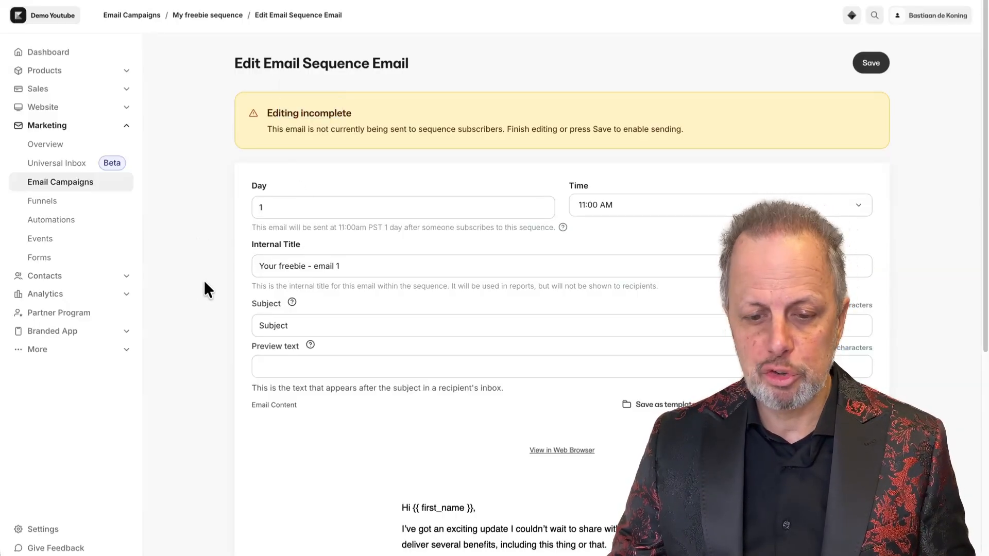
{"action": "scroll", "coordinate": [208, 281], "scroll_direction": "down", "scroll_amount": 3}
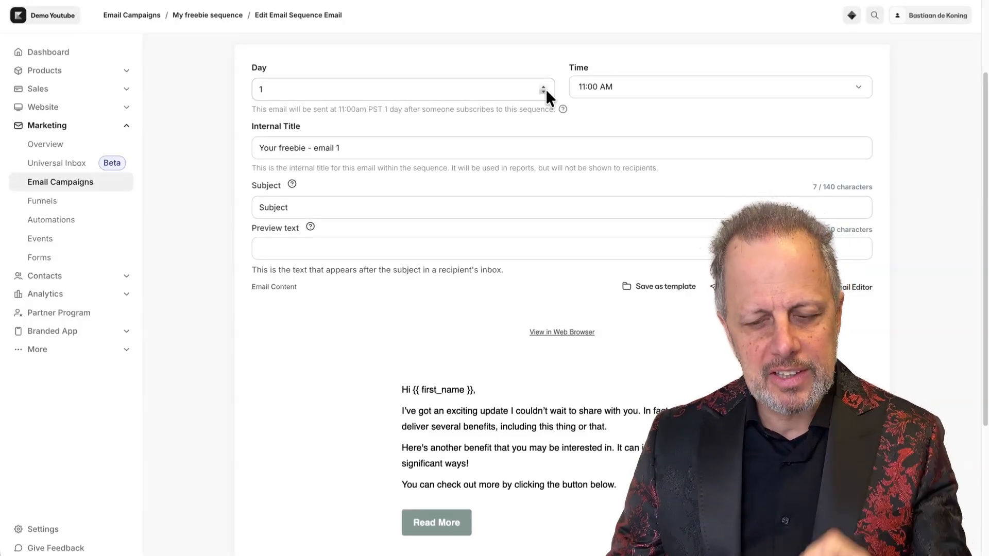
{"action": "left_click", "coordinate": [542, 91]}
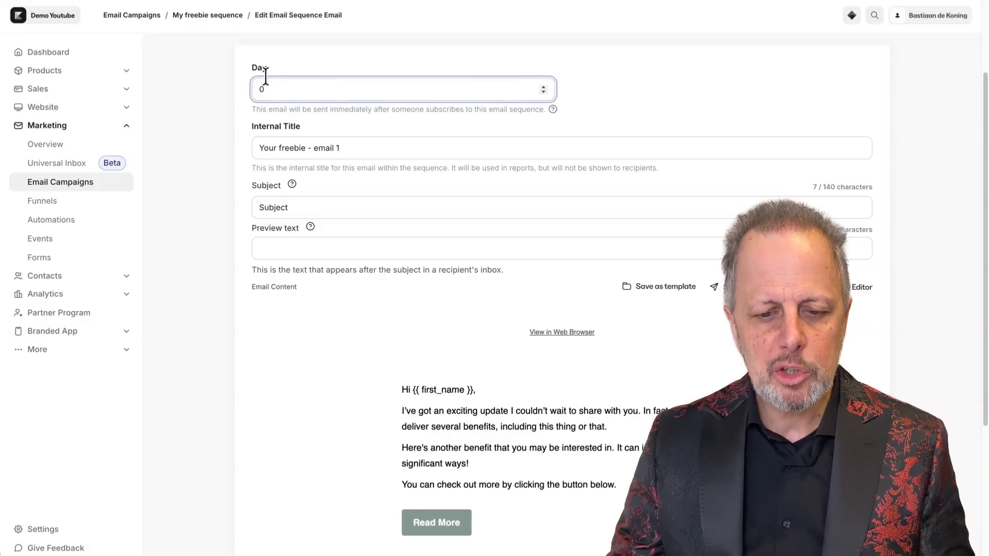
{"action": "left_click_drag", "start_coordinate": [251, 109], "coordinate": [544, 109]}
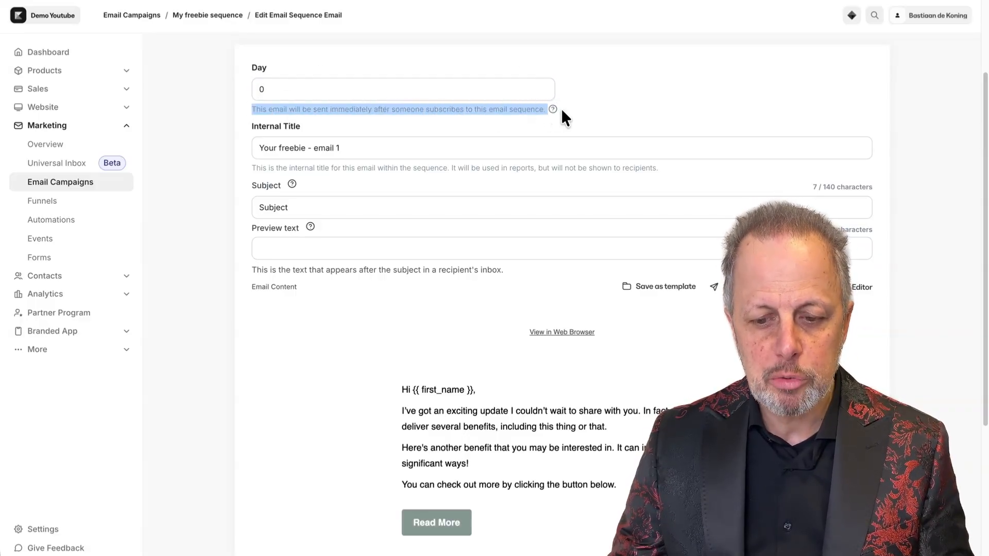
{"action": "left_click", "coordinate": [205, 123]}
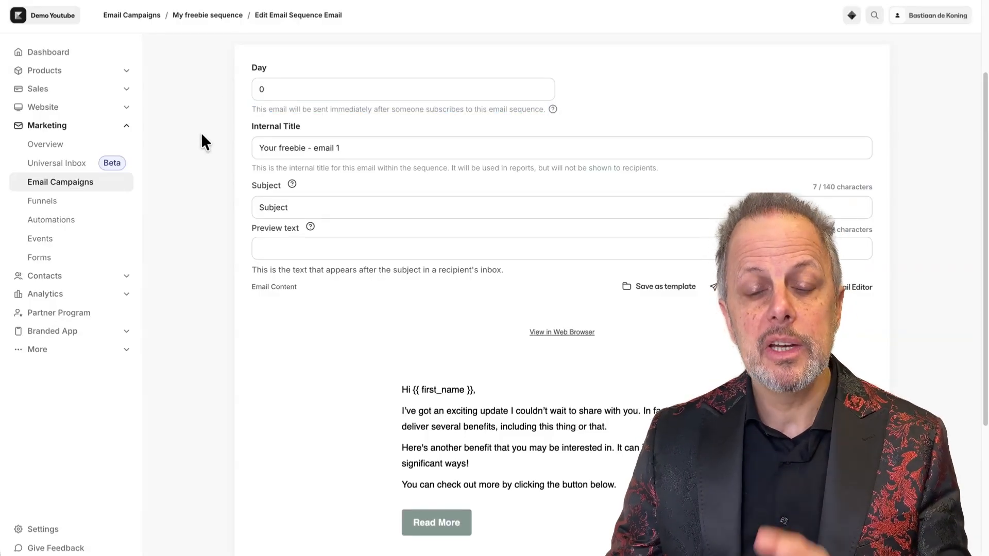
Step: Replace the placeholder subject with "Your HitchHikers Guide is here - and it's a game changer"
{"action": "scroll", "coordinate": [201, 135], "scroll_direction": "up", "scroll_amount": 2}
{"action": "scroll", "coordinate": [199, 135], "scroll_direction": "down", "scroll_amount": 2}
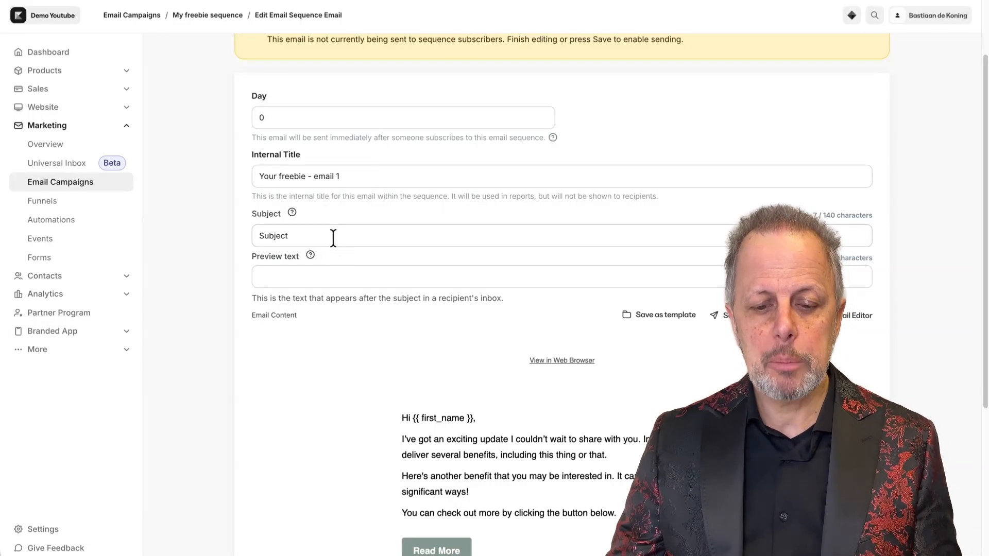
{"action": "left_click_drag", "start_coordinate": [334, 237], "coordinate": [218, 233]}
{"action": "key", "text": "BackSpace"}
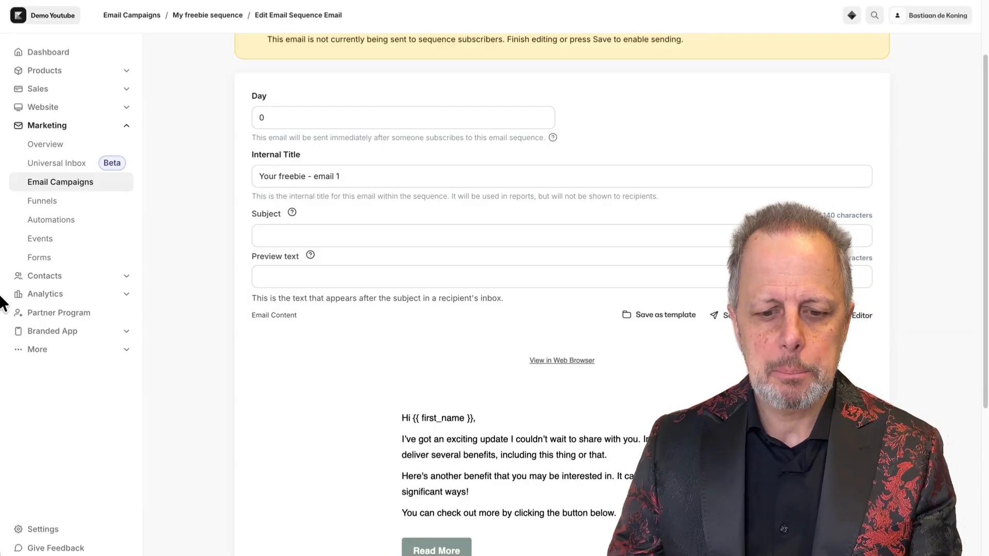
{"action": "left_click", "coordinate": [267, 236]}
{"action": "type", "text": "Your [Freebie Name] is here - and it's a game changer"}
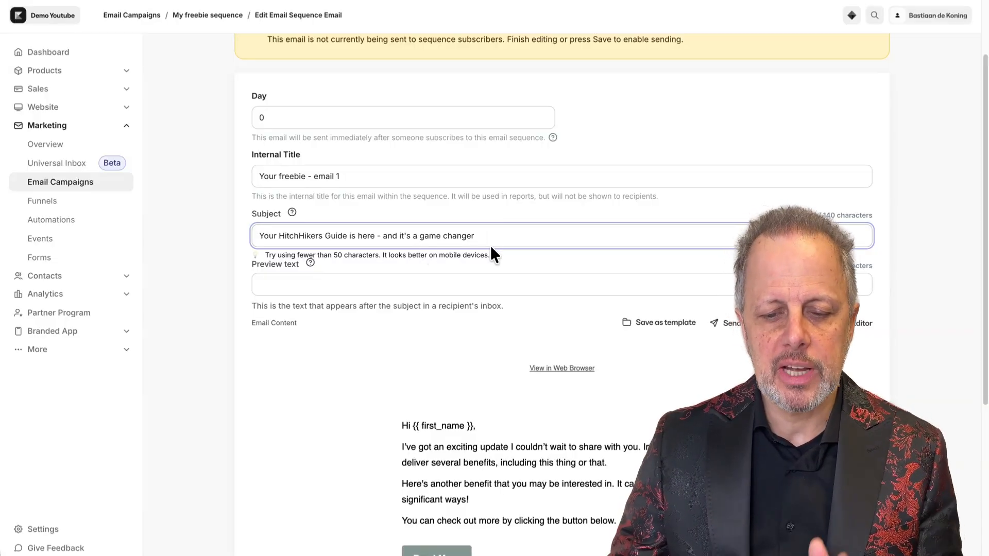
{"action": "left_click", "coordinate": [227, 198]}
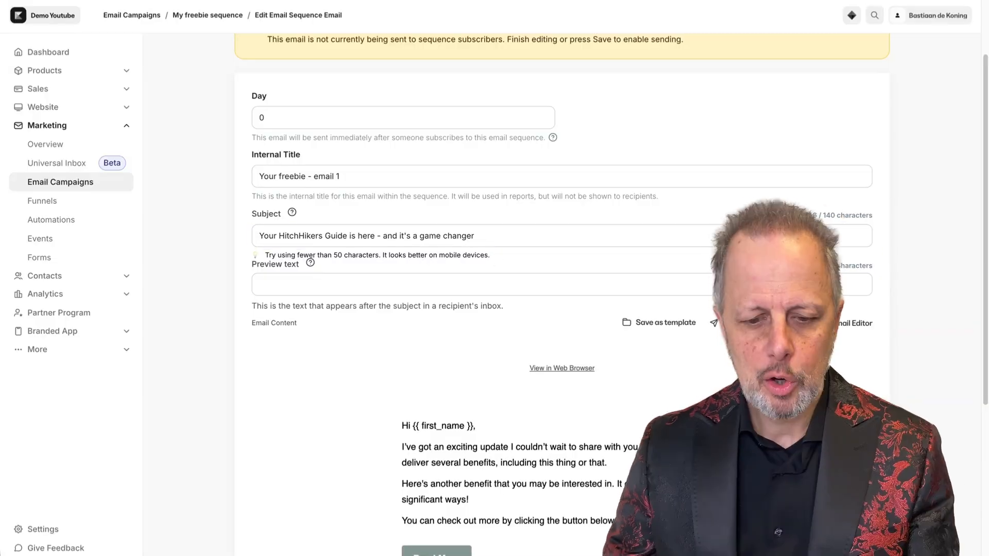
Step: Set the preview text to "Start using it today to see quick results." and open the email content for editing
{"action": "left_click", "coordinate": [303, 285]}
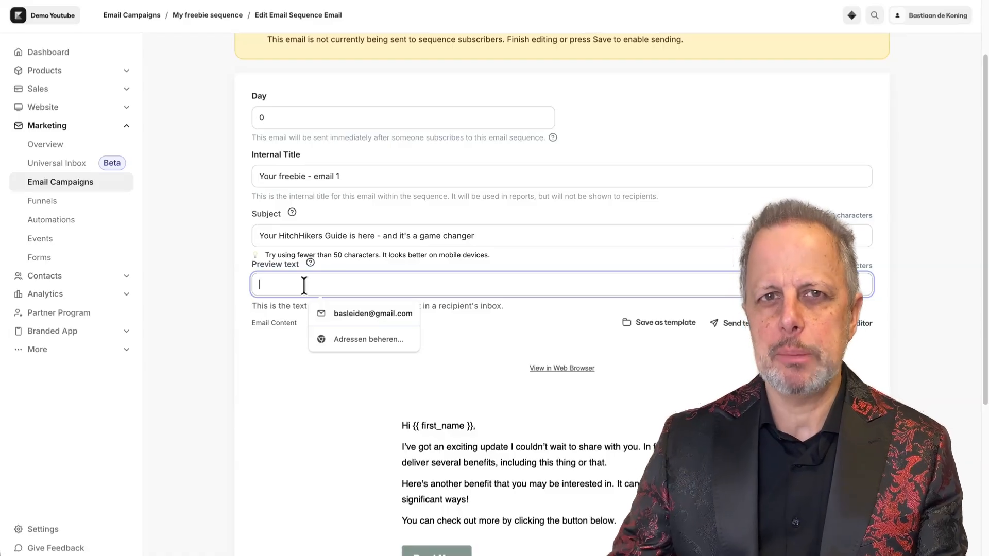
{"action": "type", "text": "Start using it today to see quick results."}
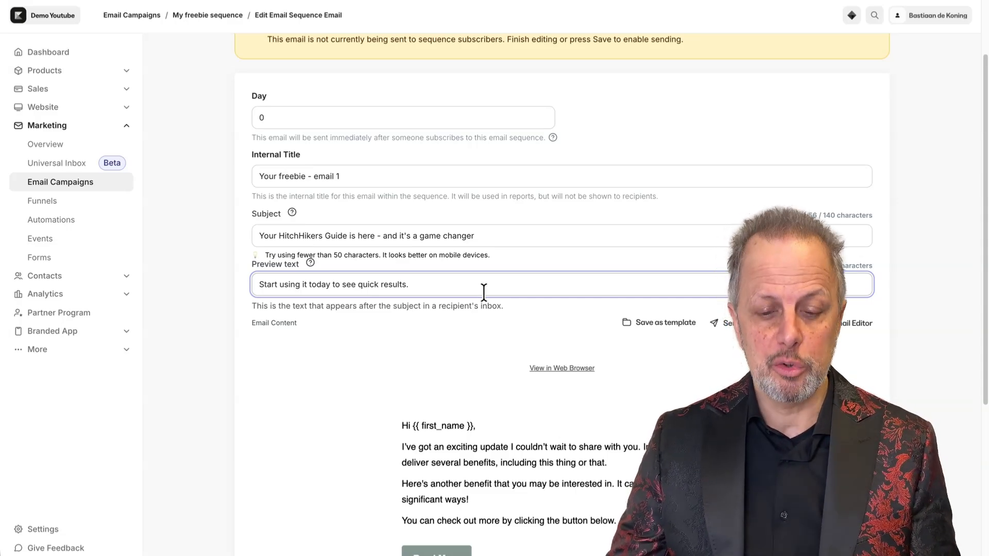
{"action": "scroll", "coordinate": [484, 292], "scroll_direction": "down", "scroll_amount": 5}
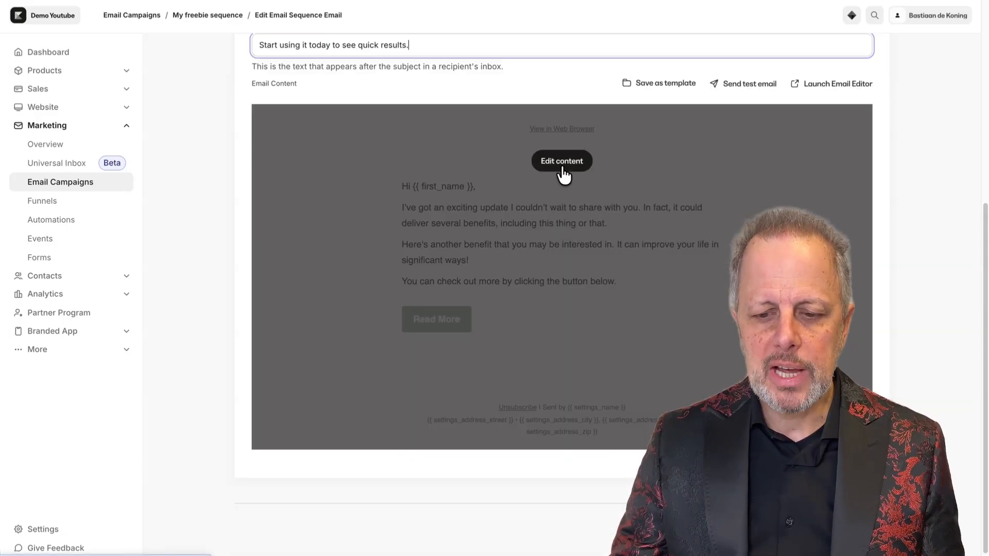
{"action": "left_click", "coordinate": [548, 181]}
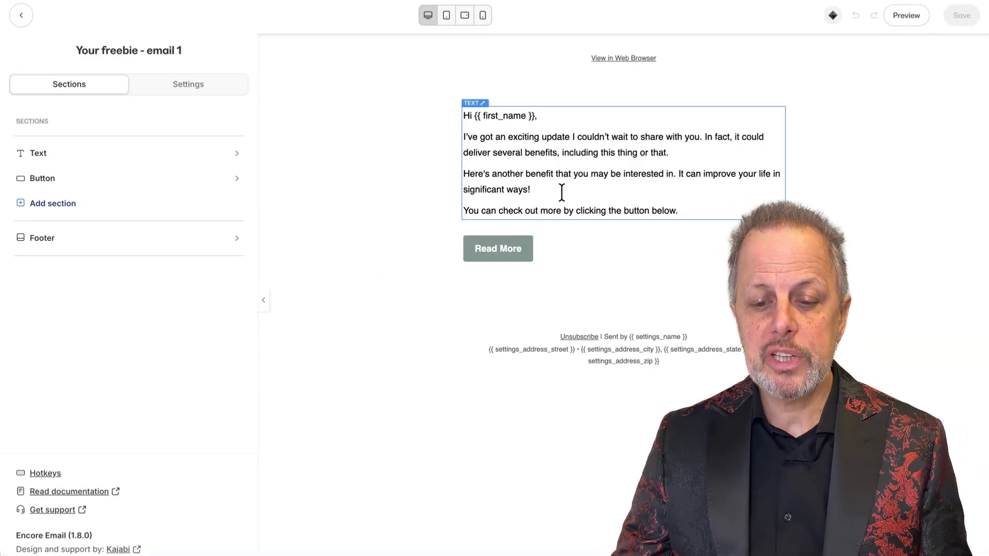
Step: Replace the placeholder body text of the email with the copied freebie delivery message
{"action": "left_click", "coordinate": [549, 182]}
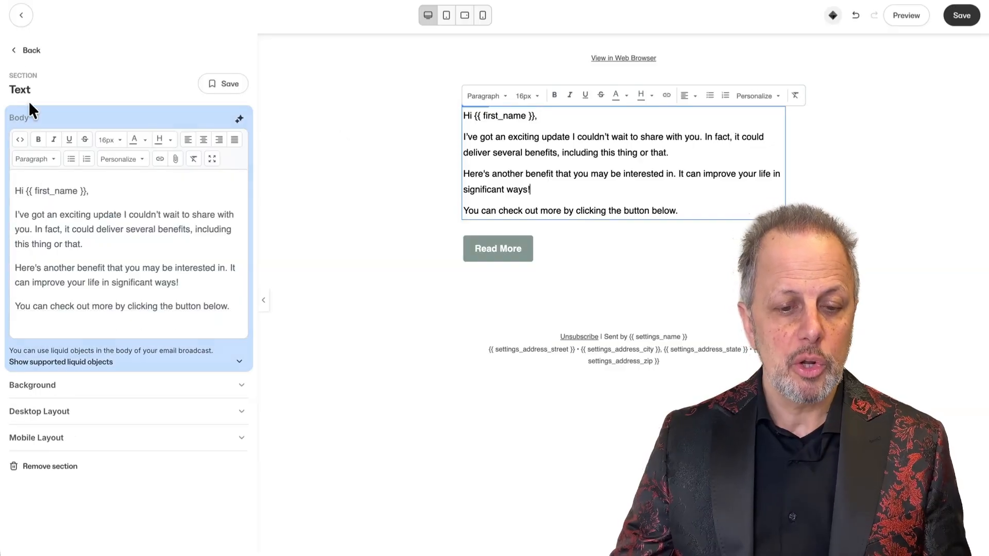
{"action": "left_click", "coordinate": [30, 52]}
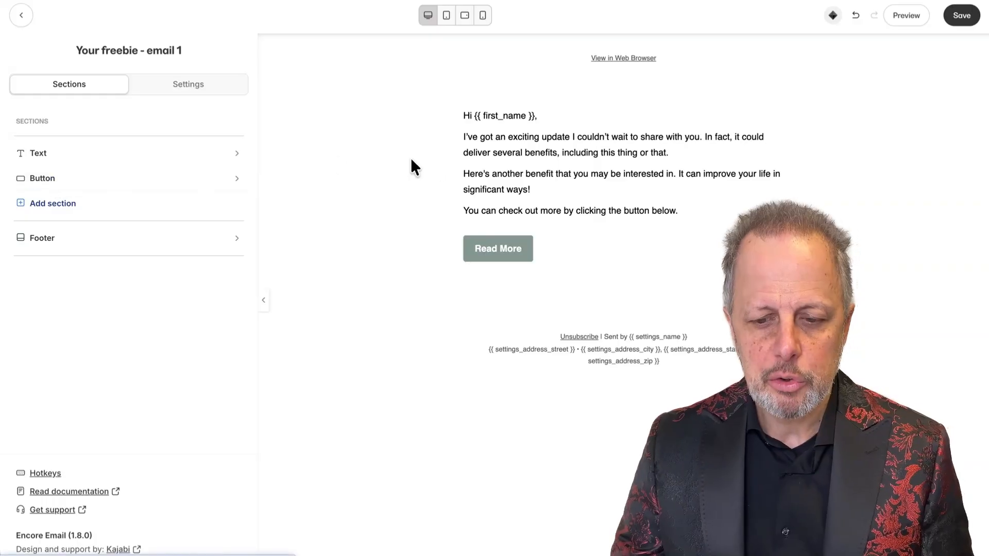
{"action": "left_click", "coordinate": [505, 154]}
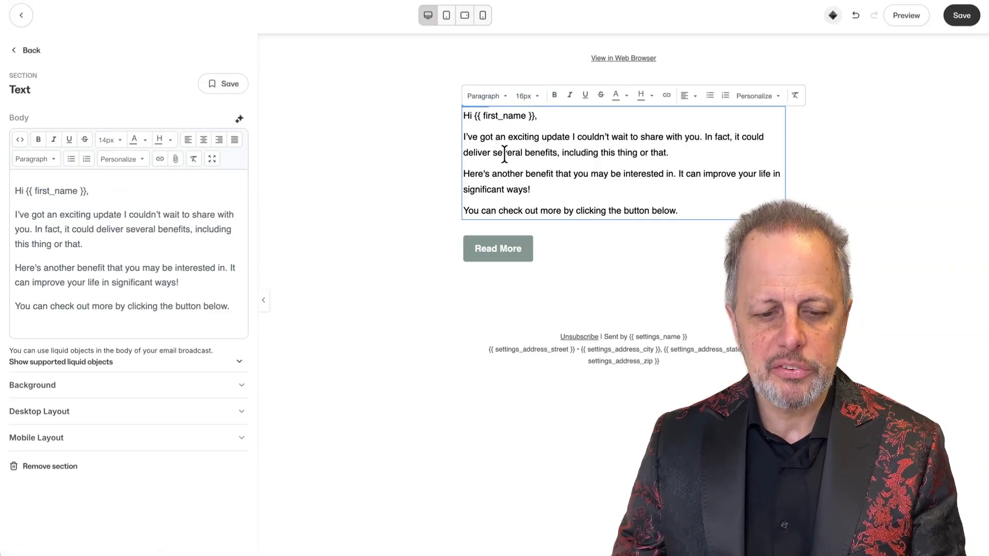
{"action": "left_click", "coordinate": [115, 231]}
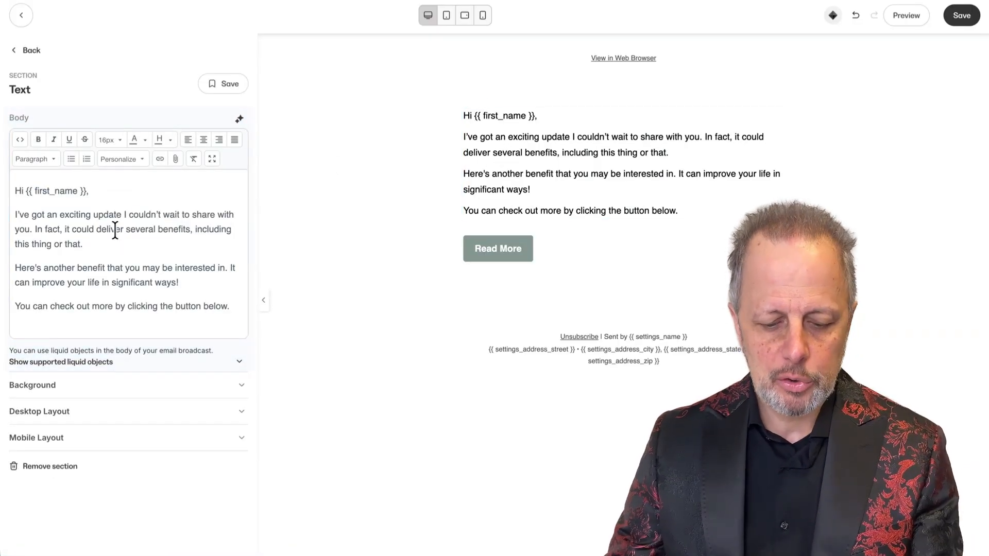
{"action": "key", "text": "ctrl+a"}
{"action": "key", "text": "super+Tab"}
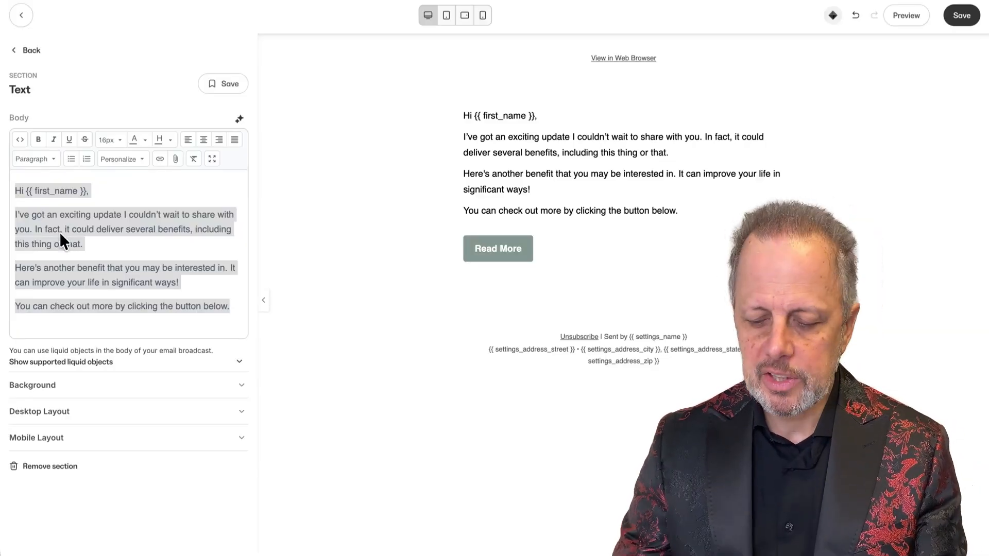
{"action": "key", "text": "ctrl+v"}
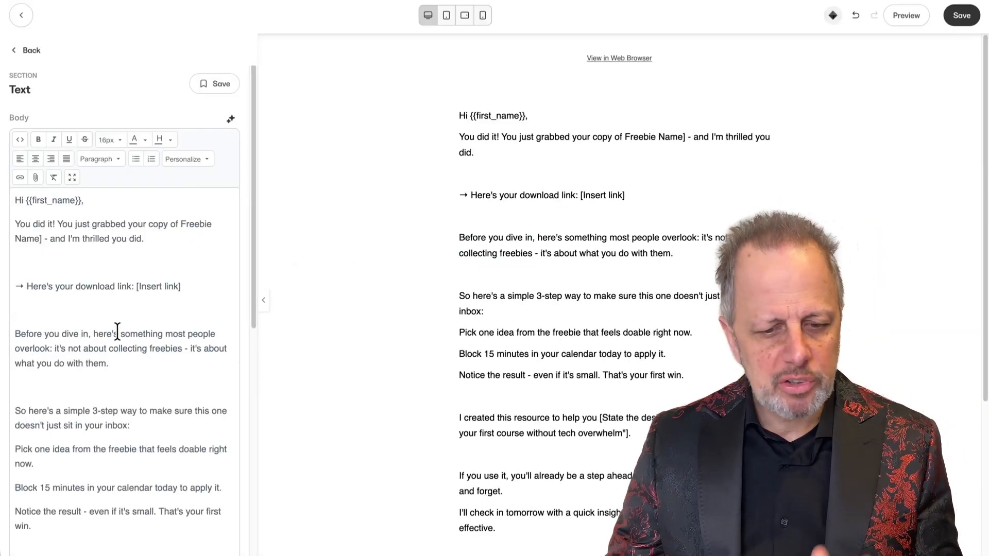
Step: Expand the body text editor to full screen and review the personalization options, first-name greeting and freebie name placeholder
{"action": "left_click", "coordinate": [484, 293]}
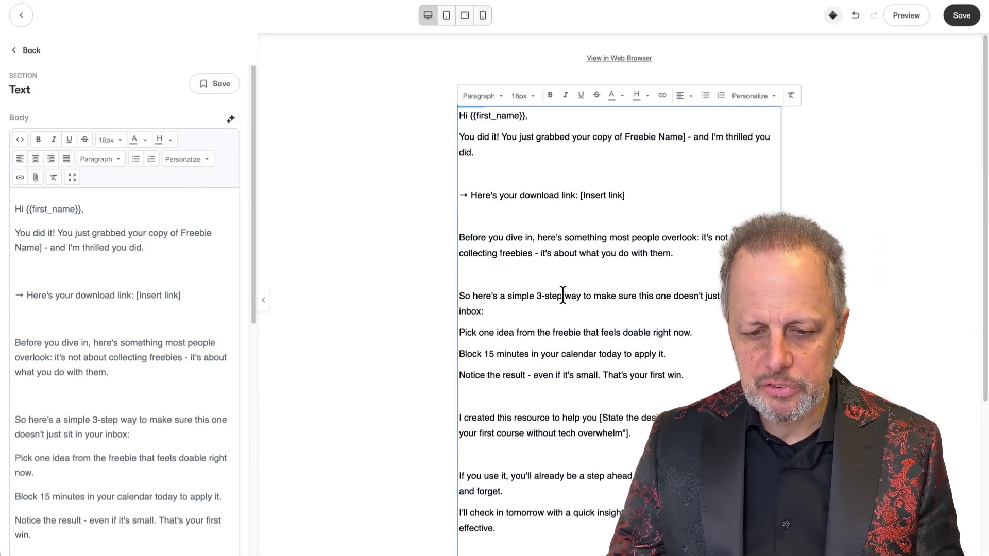
{"action": "left_click", "coordinate": [563, 296]}
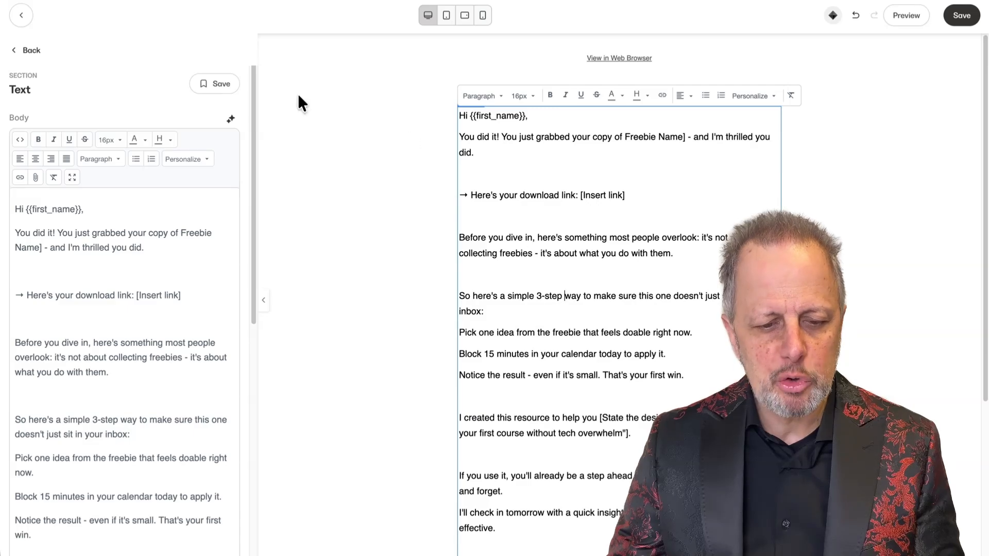
{"action": "left_click", "coordinate": [73, 179]}
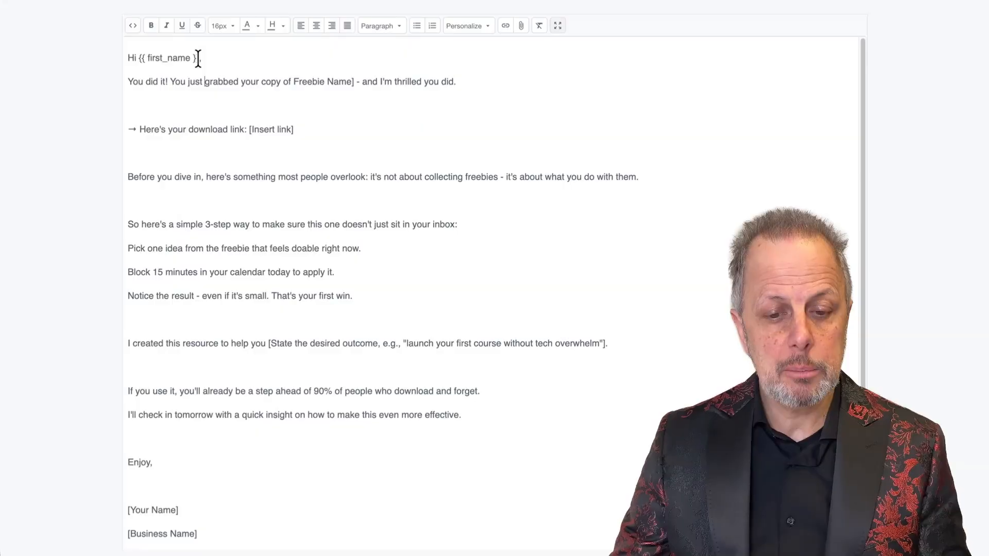
{"action": "left_click", "coordinate": [470, 30]}
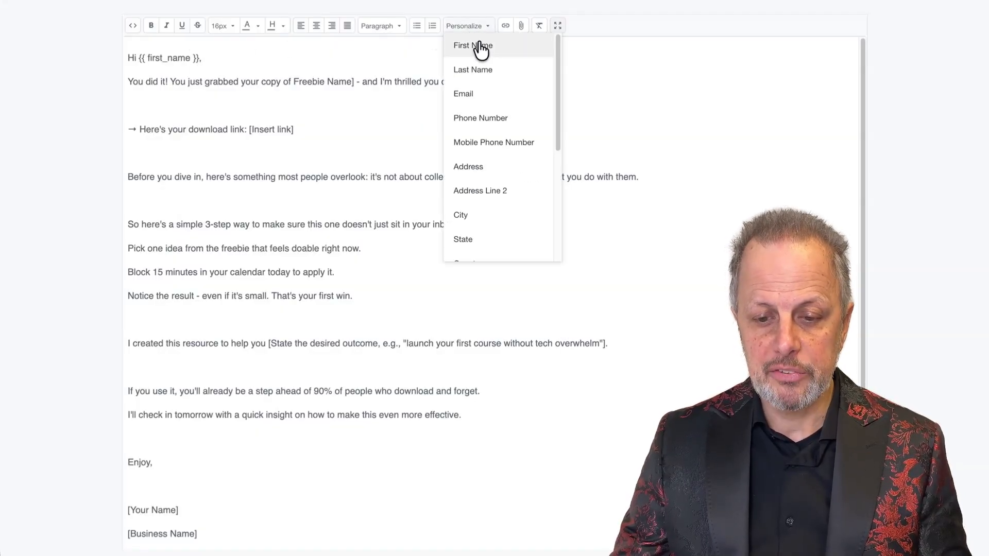
{"action": "left_click", "coordinate": [251, 71]}
{"action": "left_click_drag", "start_coordinate": [197, 58], "coordinate": [140, 57]}
{"action": "left_click", "coordinate": [201, 90]}
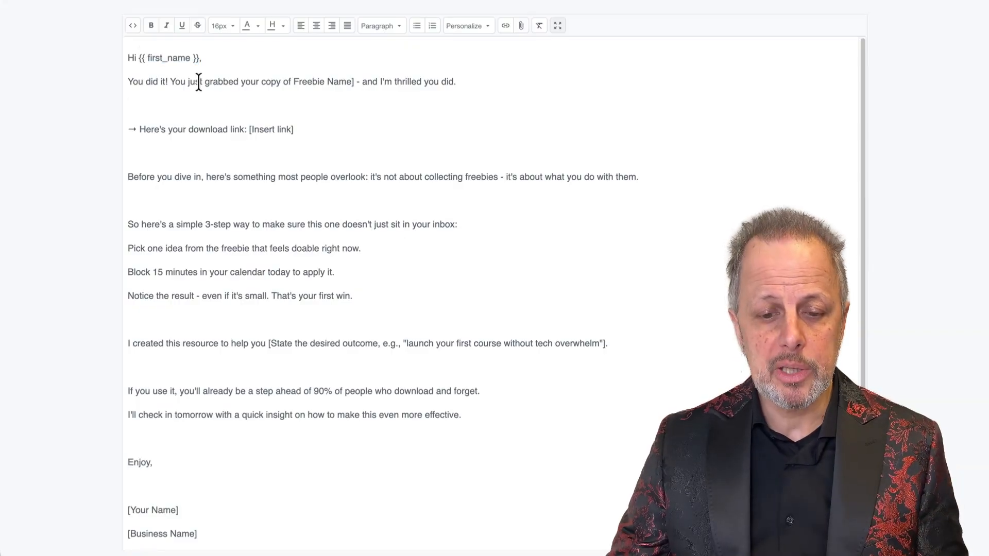
{"action": "left_click_drag", "start_coordinate": [199, 81], "coordinate": [334, 82]}
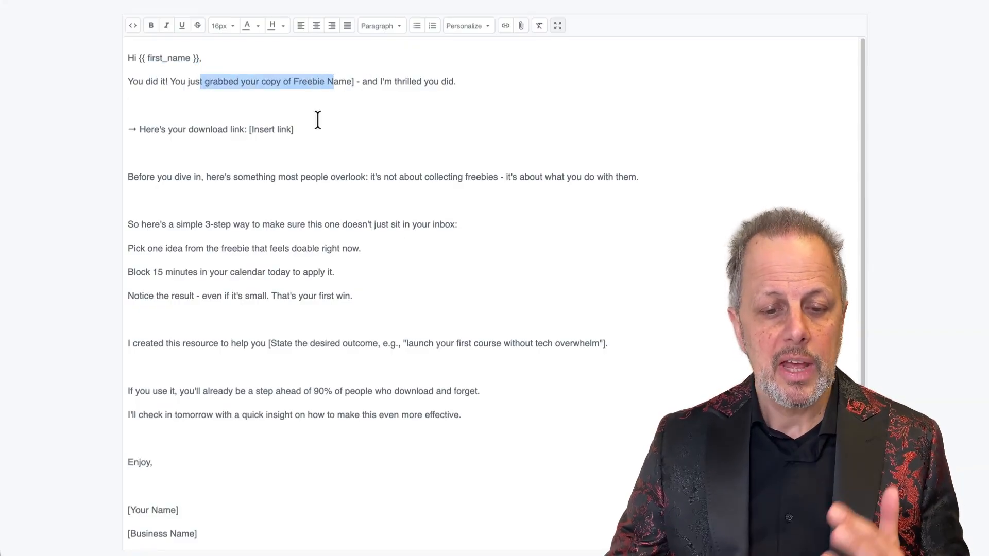
Step: Replace the "Here's your download link: [Insert link]" line with a download link to an uploaded file
{"action": "left_click_drag", "start_coordinate": [304, 130], "coordinate": [111, 130]}
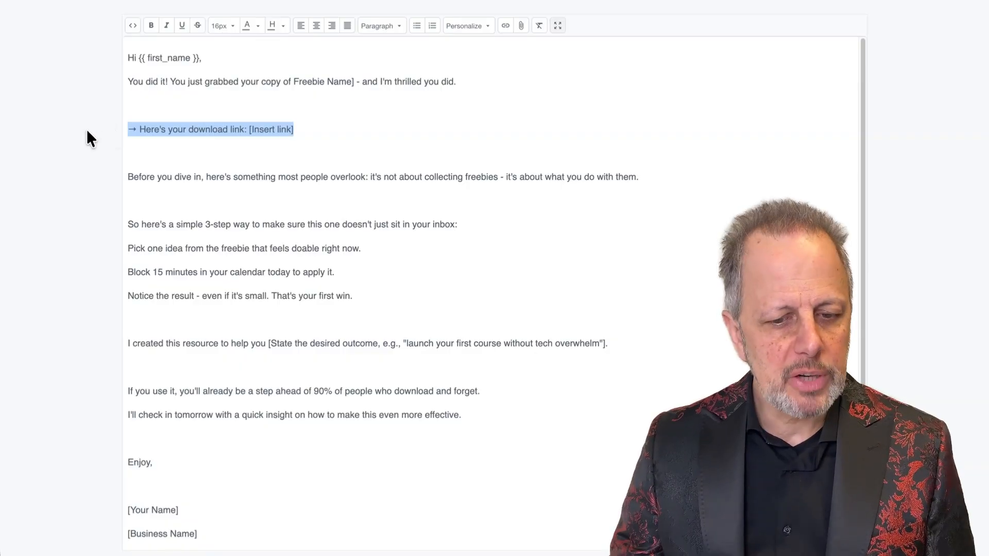
{"action": "left_click", "coordinate": [521, 27]}
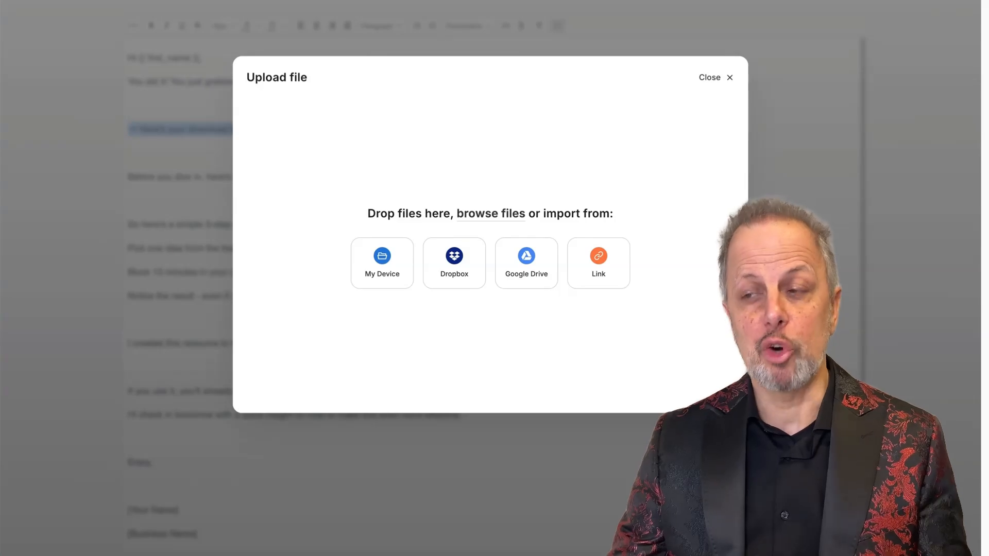
{"action": "left_click_drag", "start_coordinate": [403, 143], "coordinate": [378, 200]}
{"action": "left_click_drag", "start_coordinate": [378, 200], "coordinate": [378, 199]}
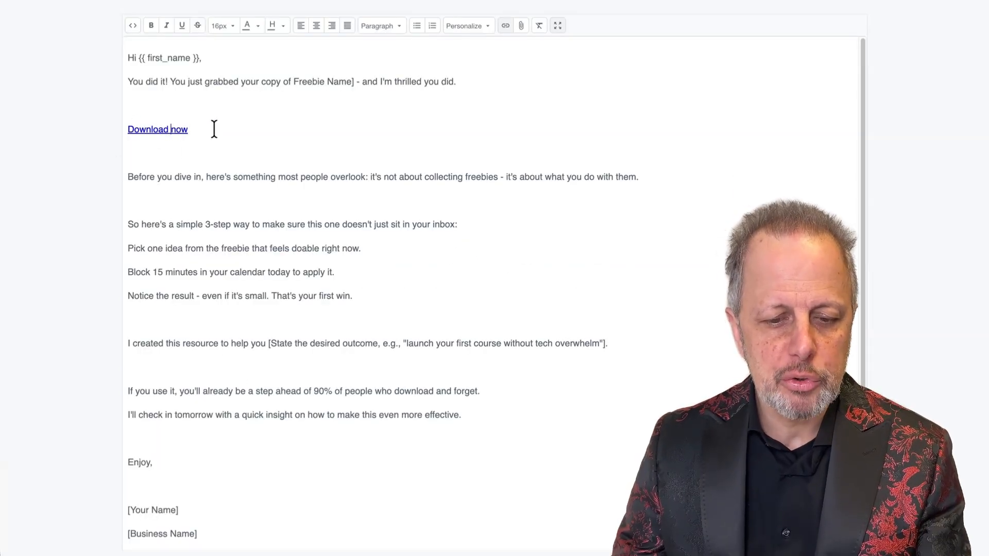
Step: Extend the download link's text to read "Download the HitchHikers Guide now >>"
{"action": "type", "text": "the HitchHikers Guide"}
{"action": "key", "text": "End"}
{"action": "type", "text": ">>"}
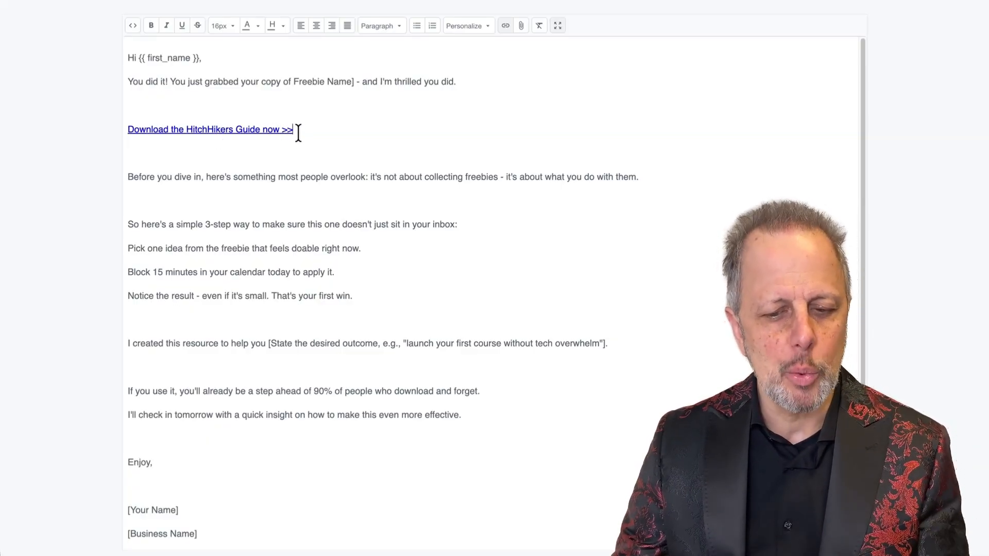
Step: Make the download link bold and orange, and remove the blank line above it
{"action": "left_click_drag", "start_coordinate": [300, 130], "coordinate": [119, 125]}
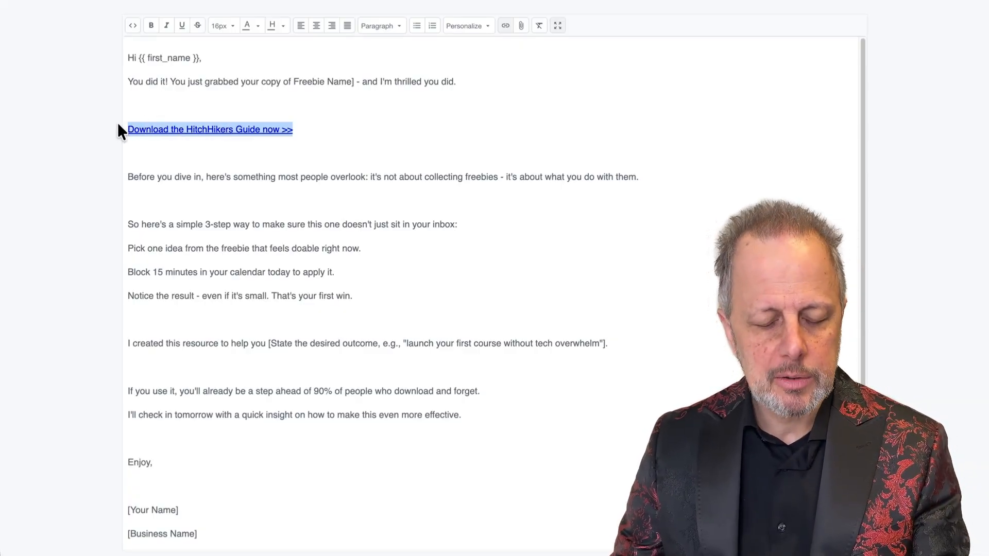
{"action": "key", "text": "ctrl+b"}
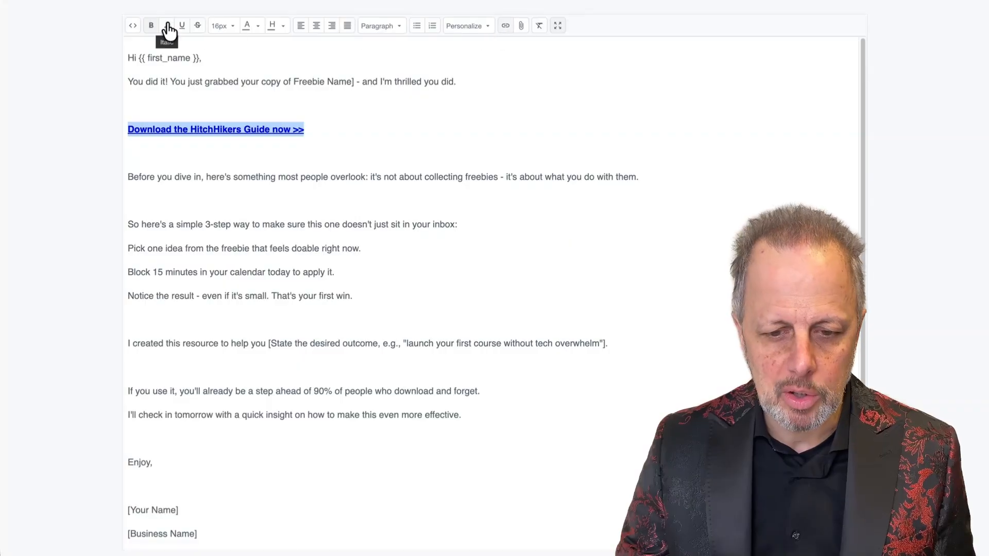
{"action": "left_click", "coordinate": [259, 27]}
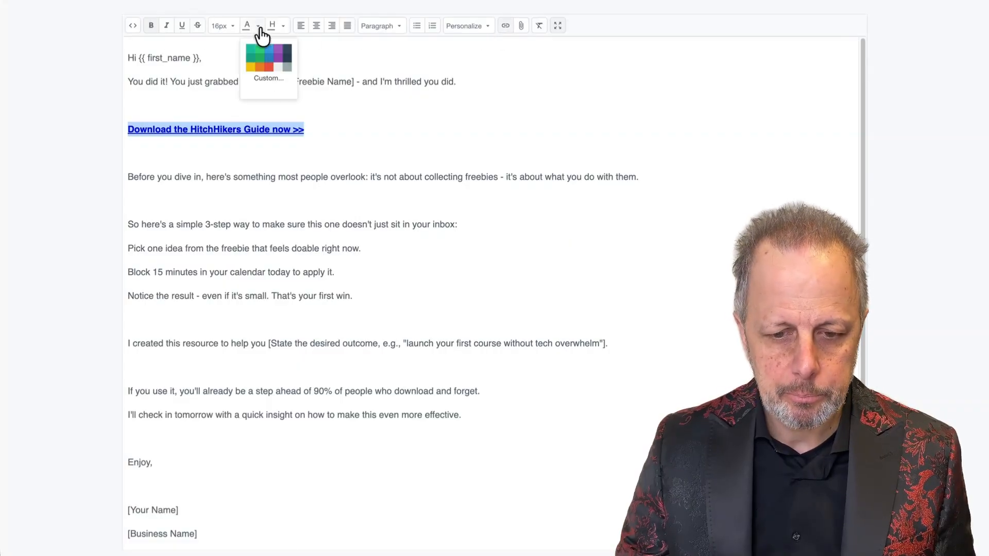
{"action": "left_click", "coordinate": [258, 66]}
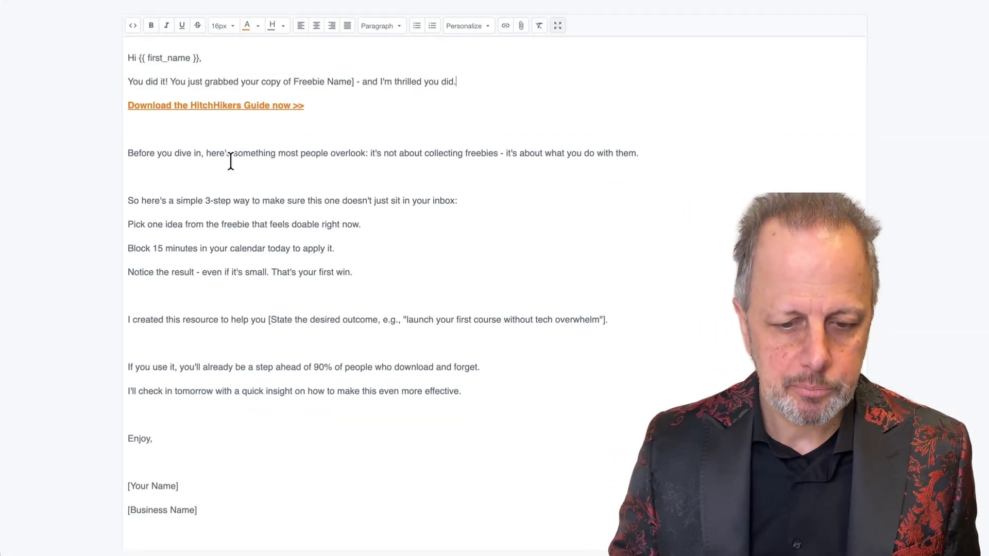
Step: Turn the three action-step lines into a bulleted list and remove surplus blank lines between the paragraphs
{"action": "left_click", "coordinate": [141, 172]}
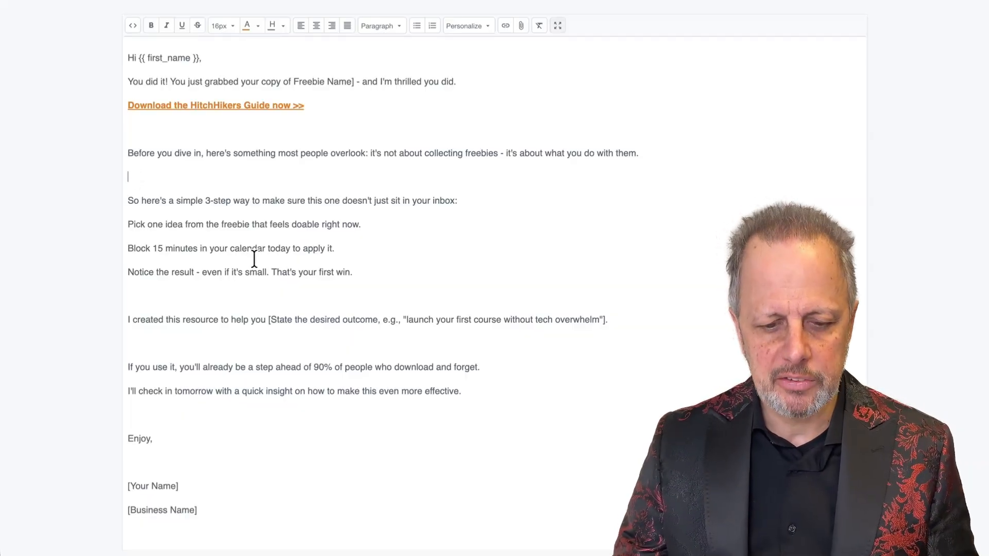
{"action": "left_click_drag", "start_coordinate": [399, 271], "coordinate": [103, 215]}
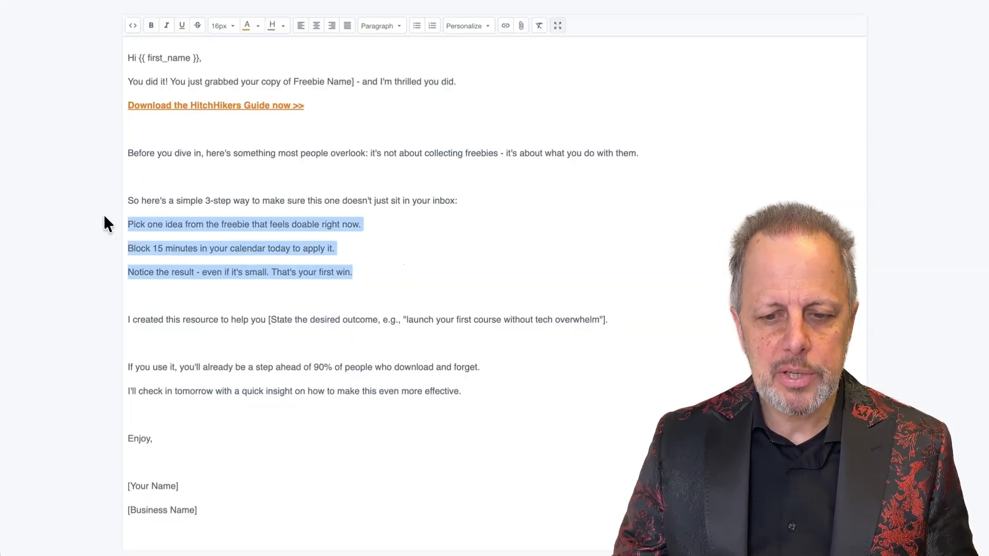
{"action": "left_click", "coordinate": [417, 25]}
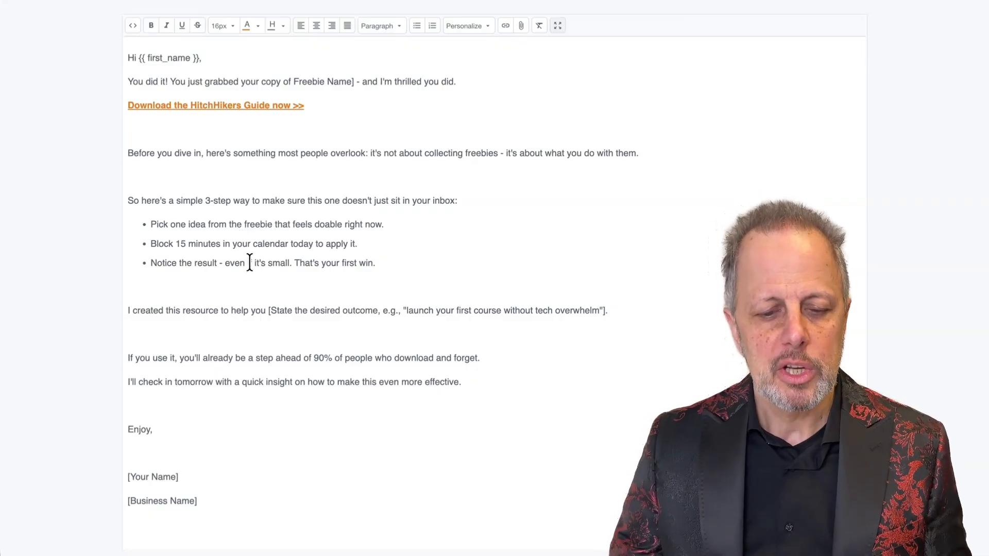
{"action": "key", "text": "BackSpace"}
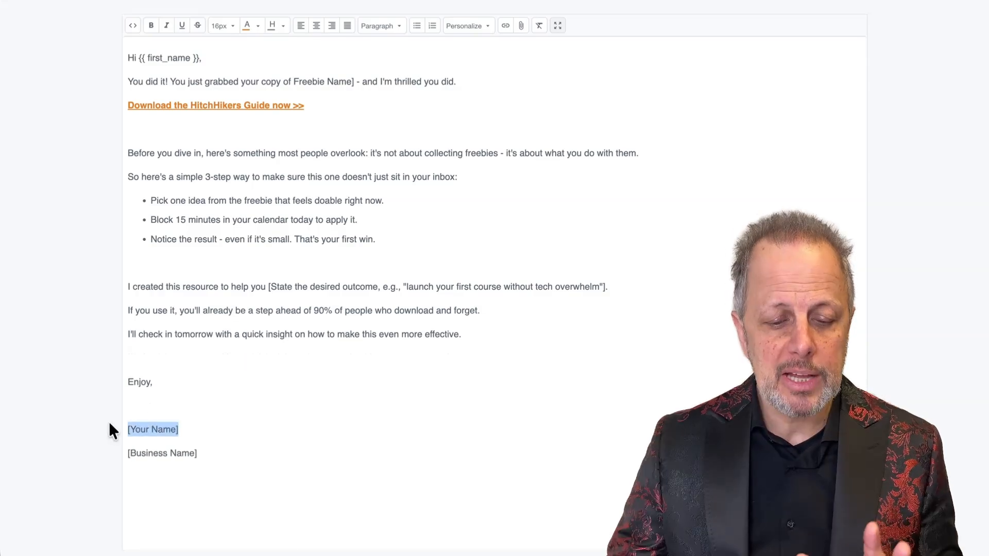
Step: Review the sign-off placeholders, exit the full-screen editor and save the email
{"action": "left_click_drag", "start_coordinate": [240, 457], "coordinate": [125, 454]}
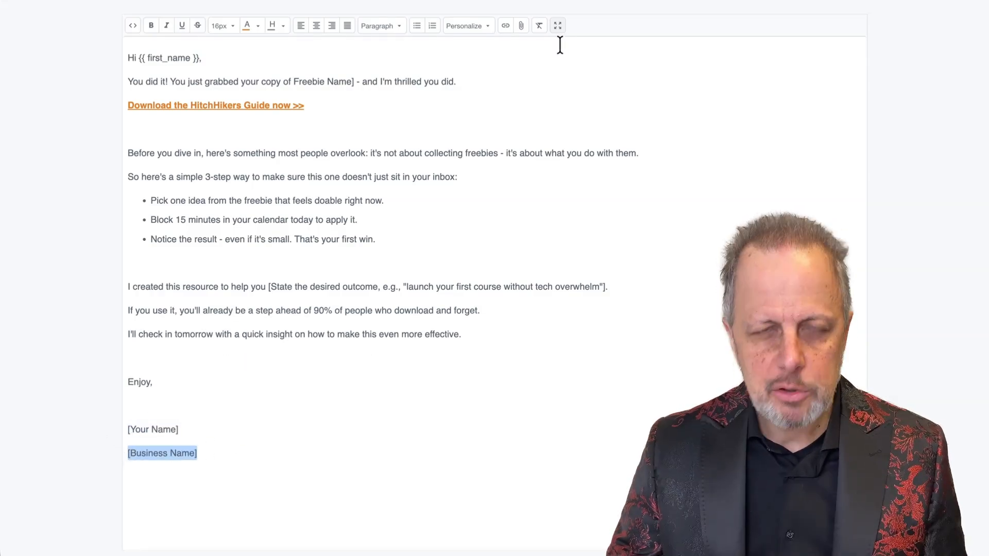
{"action": "left_click", "coordinate": [558, 25]}
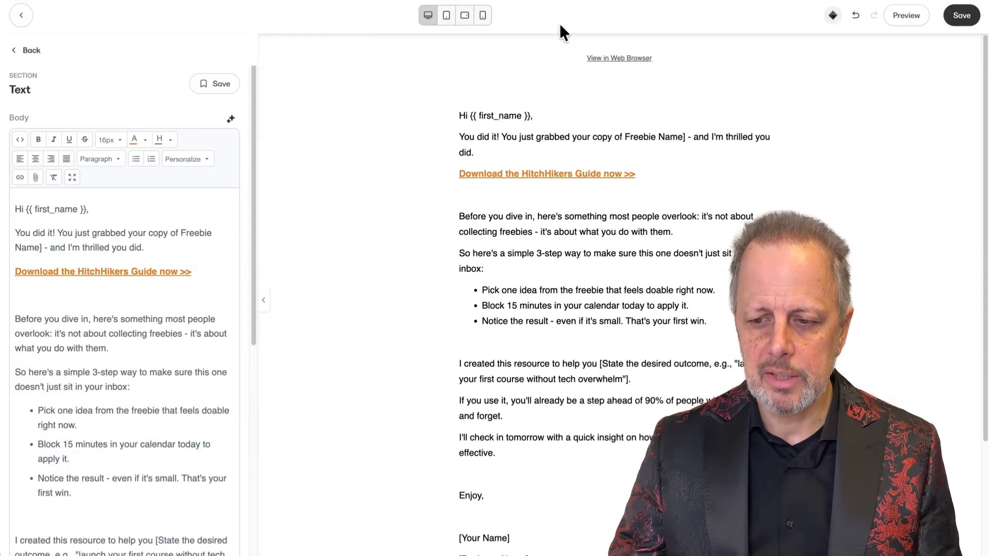
{"action": "left_click", "coordinate": [962, 15]}
Step: Copy the file URL from the "Download the HitchHikers Guide now >>" link without changing the link
{"action": "scroll", "coordinate": [373, 294], "scroll_direction": "down", "scroll_amount": 3}
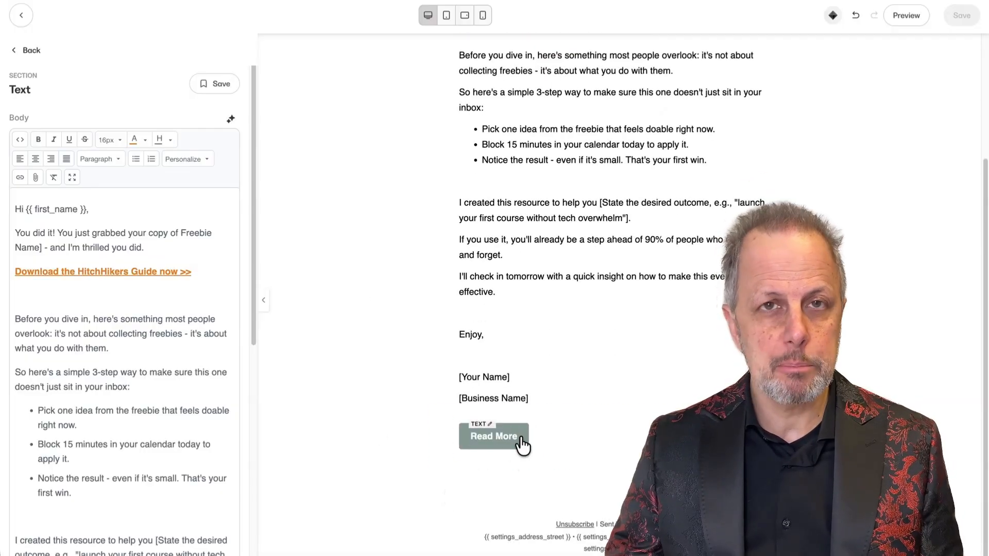
{"action": "left_click", "coordinate": [103, 271]}
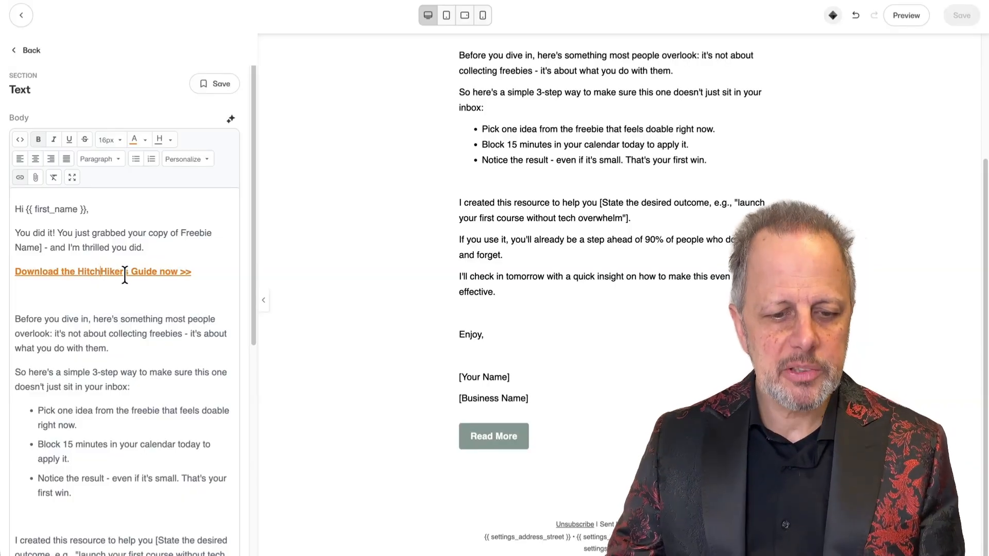
{"action": "left_click", "coordinate": [20, 177]}
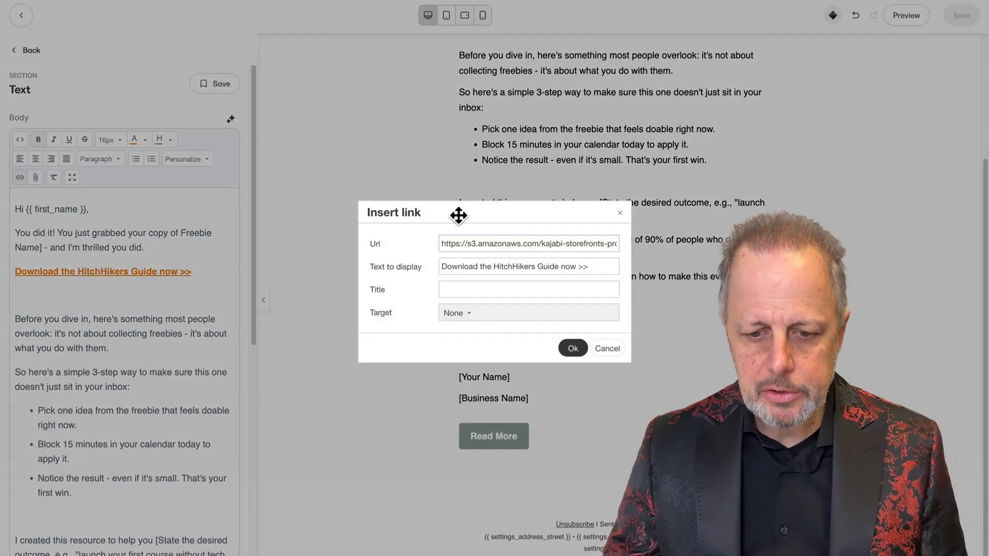
{"action": "left_click_drag", "start_coordinate": [444, 244], "coordinate": [638, 244]}
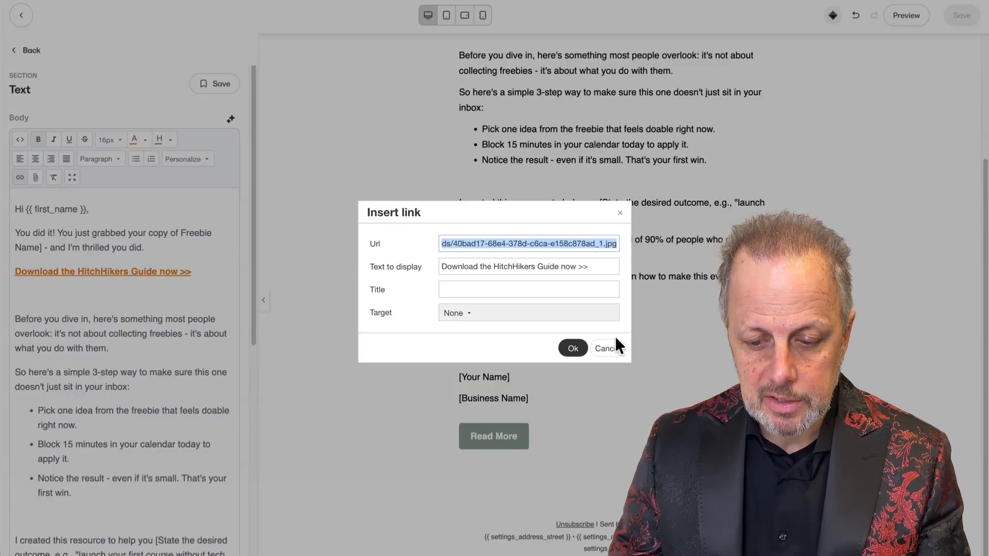
{"action": "left_click", "coordinate": [607, 351]}
Step: Change the Read More button's link text to "Download now" and replace its URL with the copied file link
{"action": "left_click", "coordinate": [467, 446]}
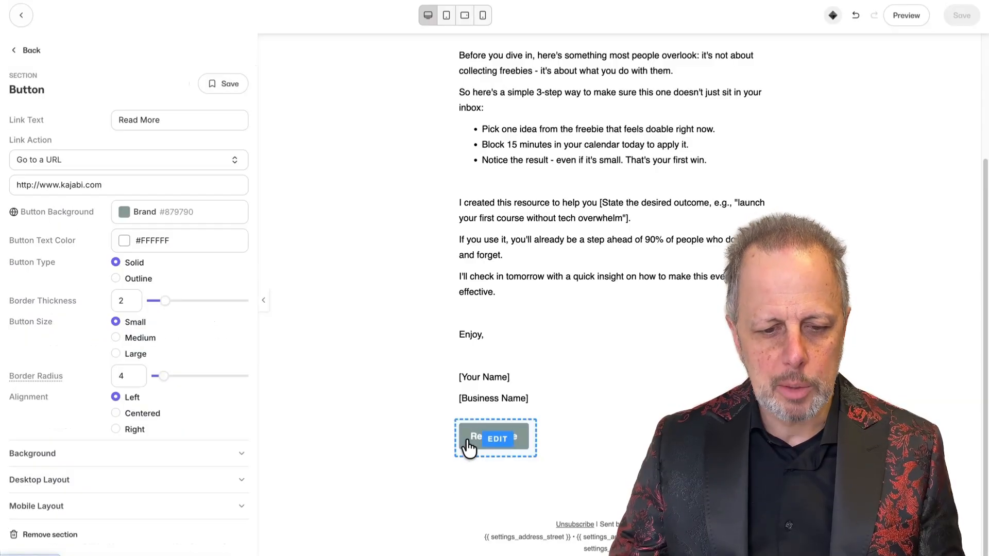
{"action": "left_click_drag", "start_coordinate": [201, 123], "coordinate": [76, 114]}
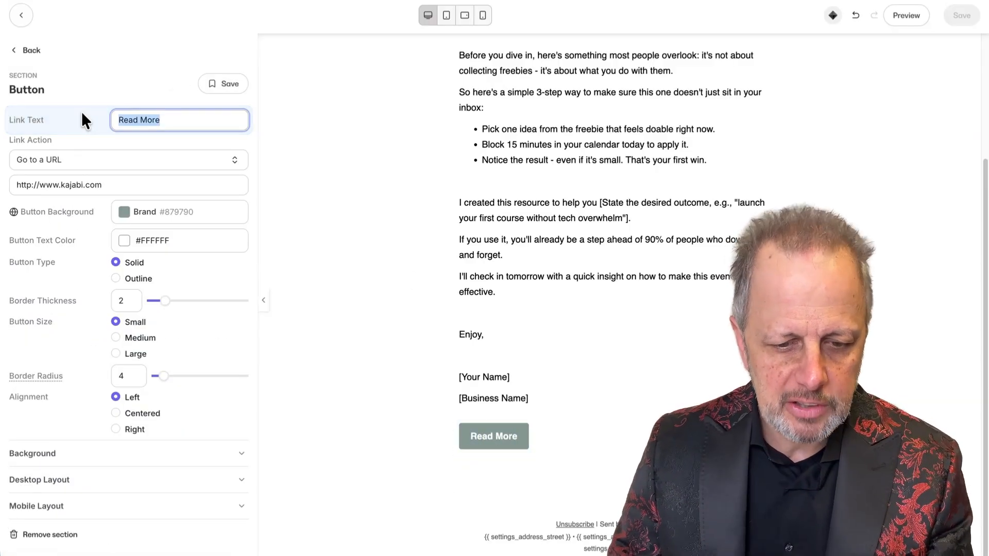
{"action": "type", "text": "Download now"}
{"action": "left_click", "coordinate": [140, 184]}
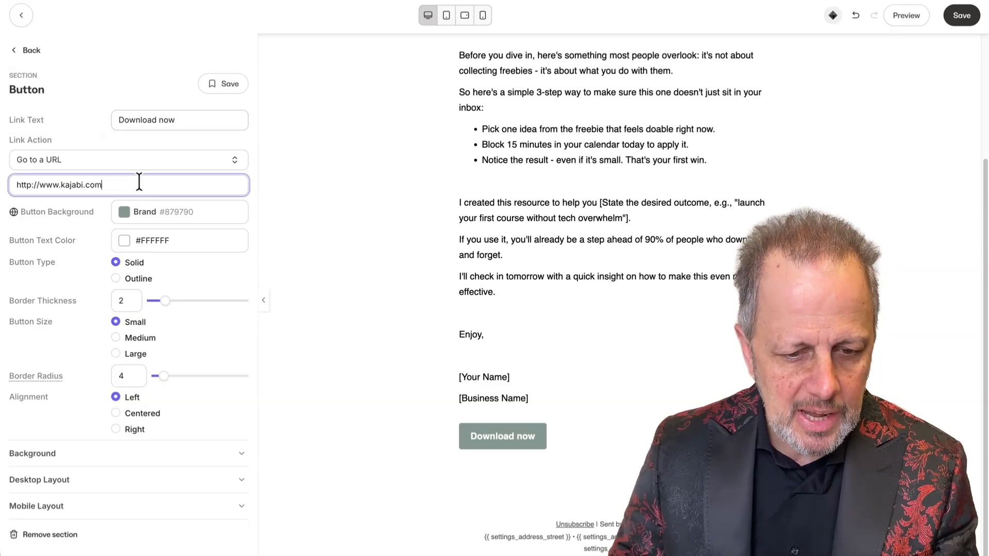
{"action": "left_click_drag", "start_coordinate": [140, 185], "coordinate": [6, 176]}
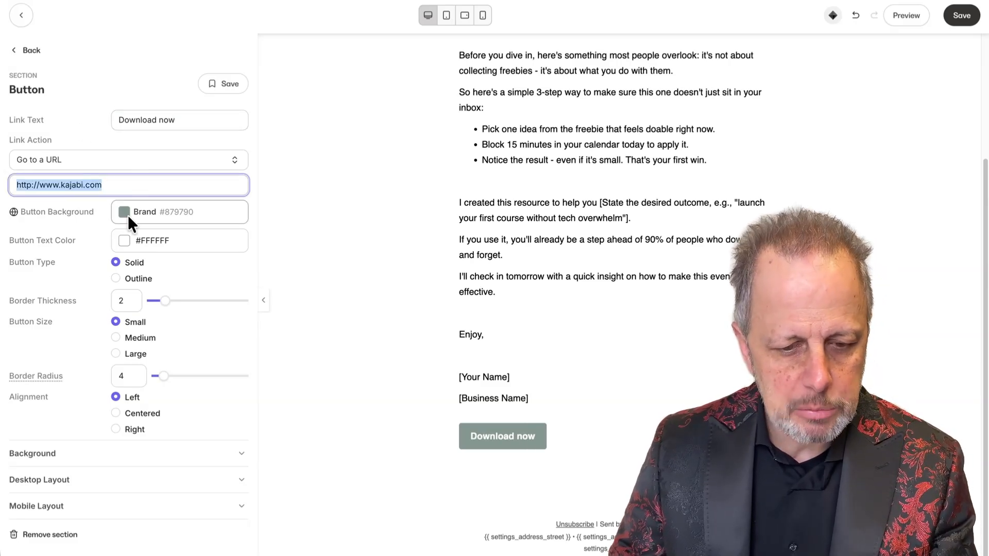
{"action": "key", "text": "ctrl+v"}
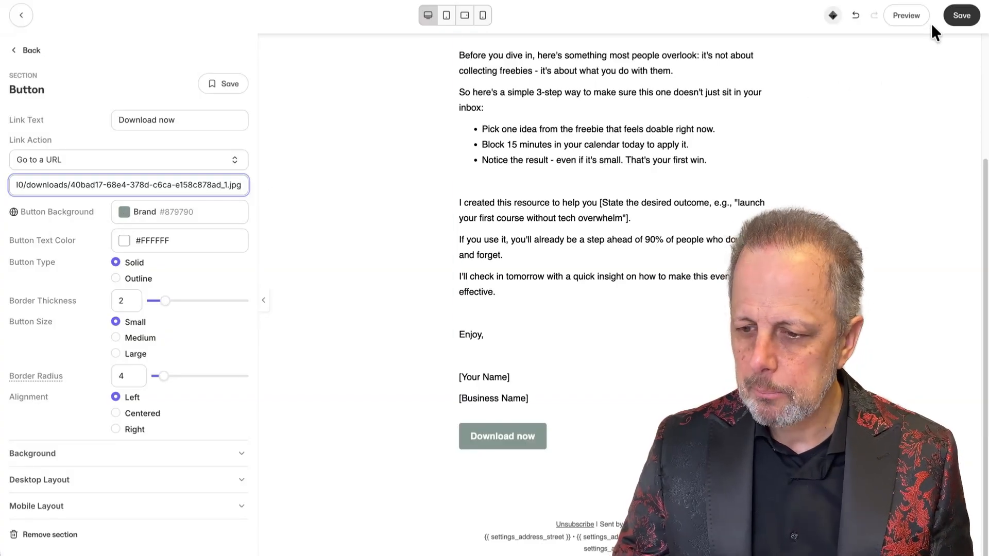
Step: Remove the "Download now" button section from the email and save the change
{"action": "left_click", "coordinate": [959, 15]}
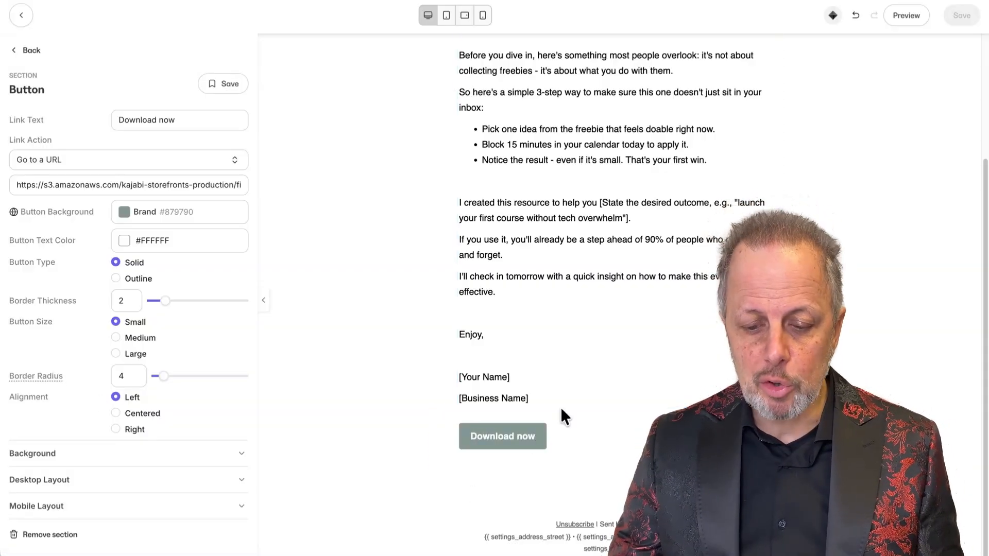
{"action": "left_click", "coordinate": [47, 537]}
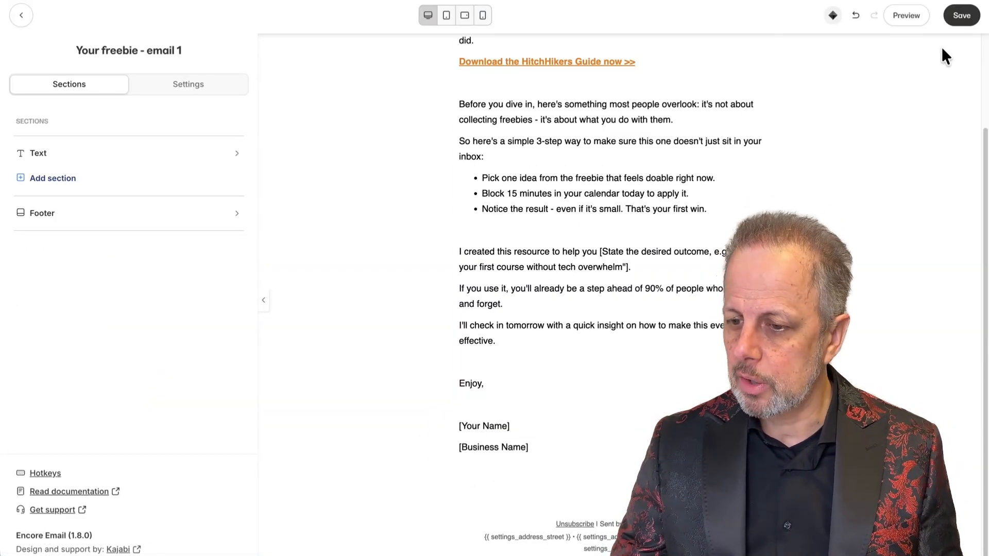
{"action": "left_click", "coordinate": [961, 17]}
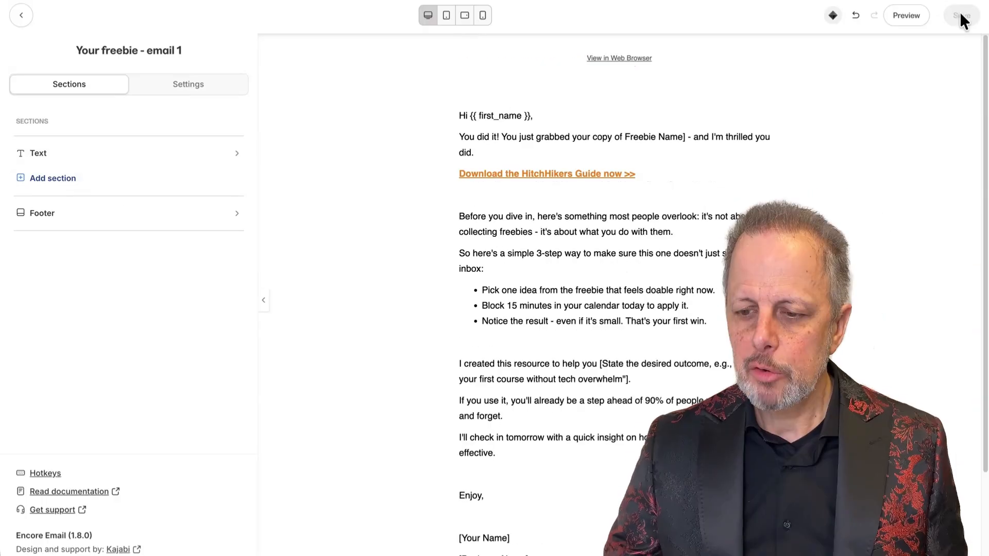
Step: Preview the saved email, check its full layout from greeting to sign-off and close the preview
{"action": "left_click", "coordinate": [911, 22]}
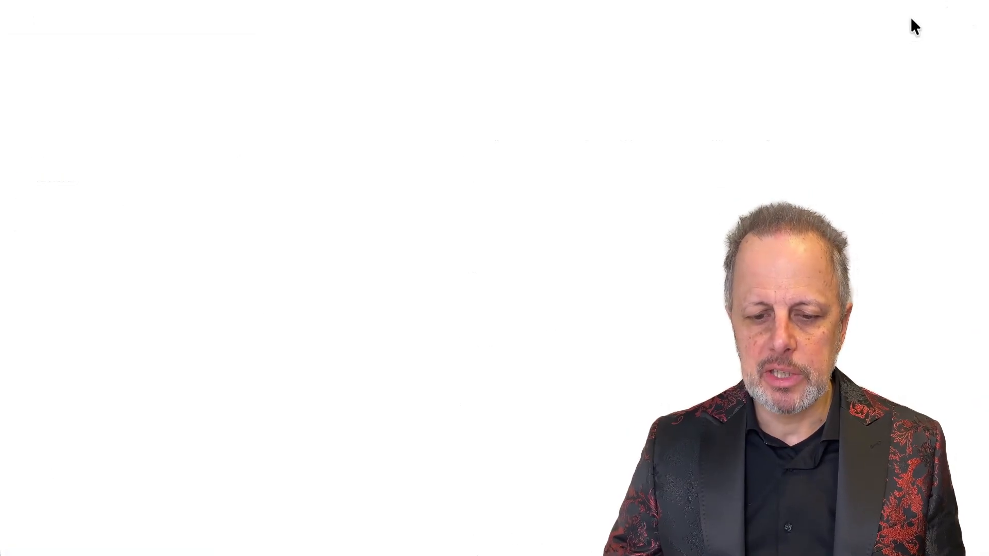
{"action": "scroll", "coordinate": [851, 201], "scroll_direction": "down", "scroll_amount": 6}
{"action": "scroll", "coordinate": [850, 195], "scroll_direction": "up", "scroll_amount": 2}
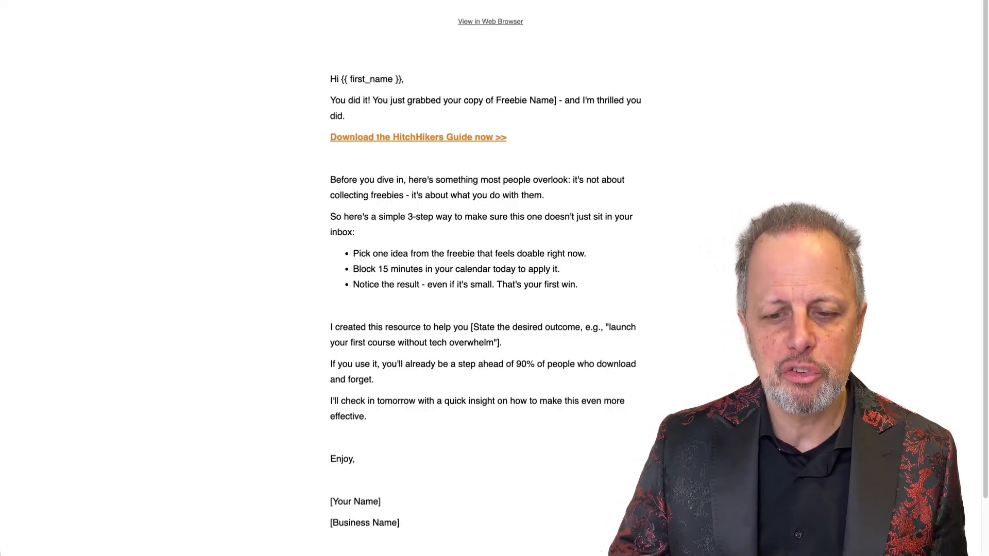
{"action": "key", "text": "Escape"}
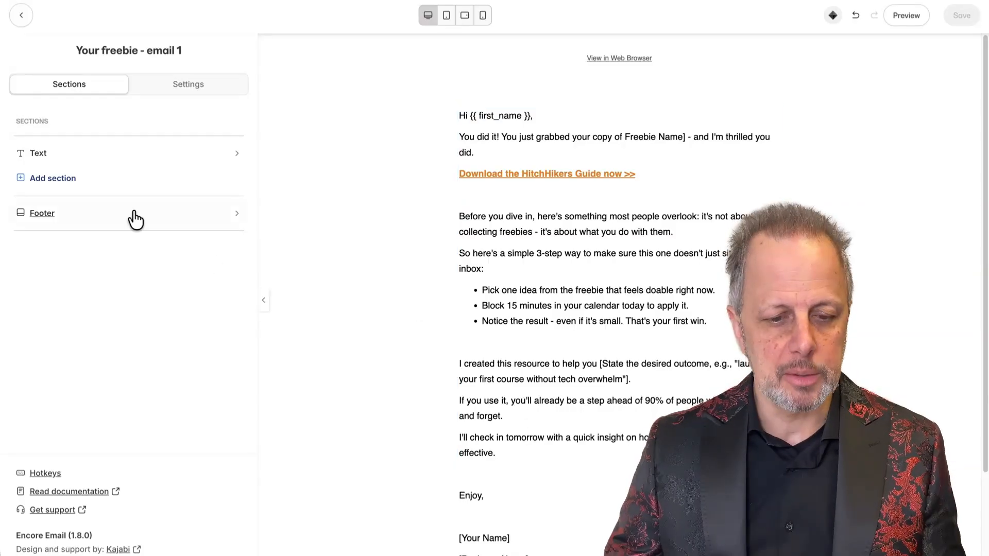
Step: Add an Image and Text section followed by a Text section below the existing email text
{"action": "left_click", "coordinate": [51, 178]}
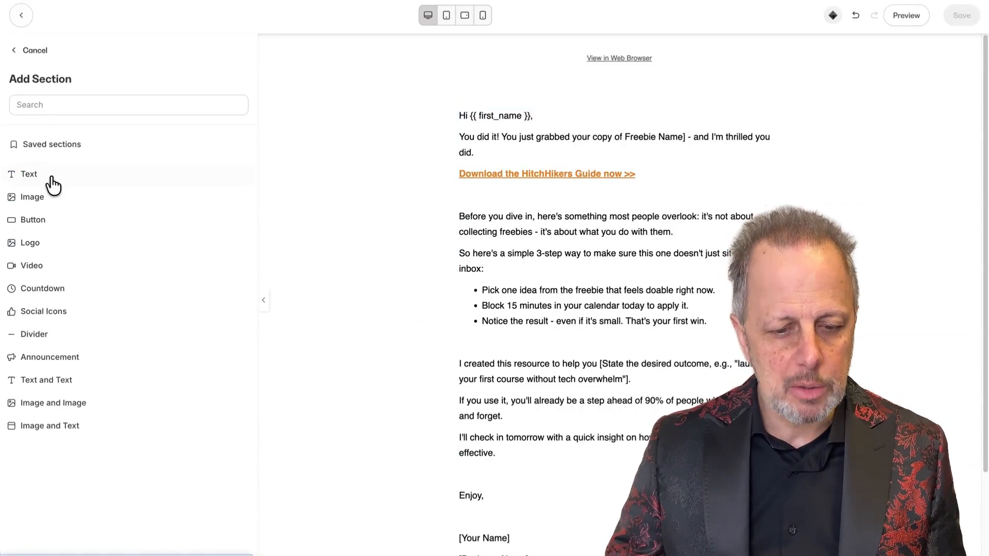
{"action": "left_click", "coordinate": [43, 437]}
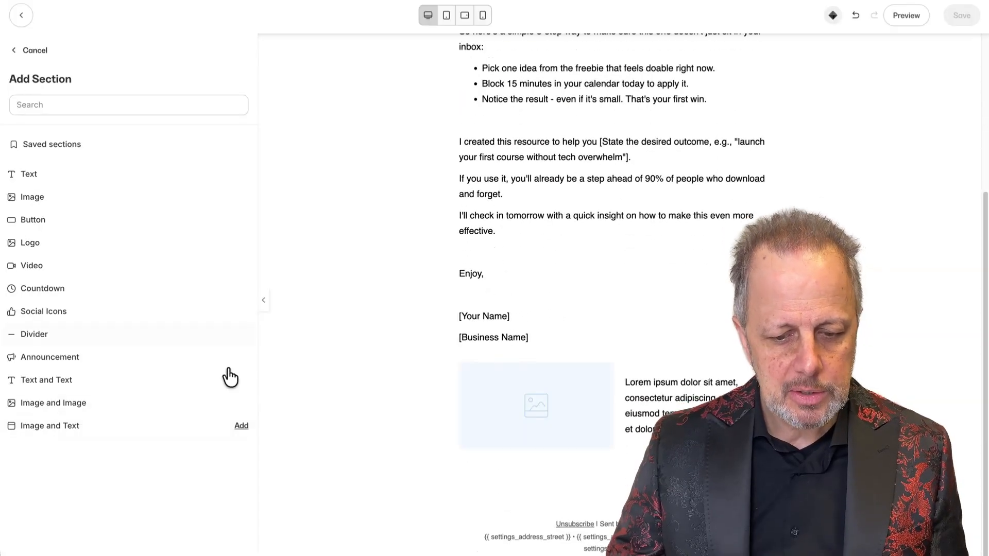
{"action": "left_click", "coordinate": [241, 425]}
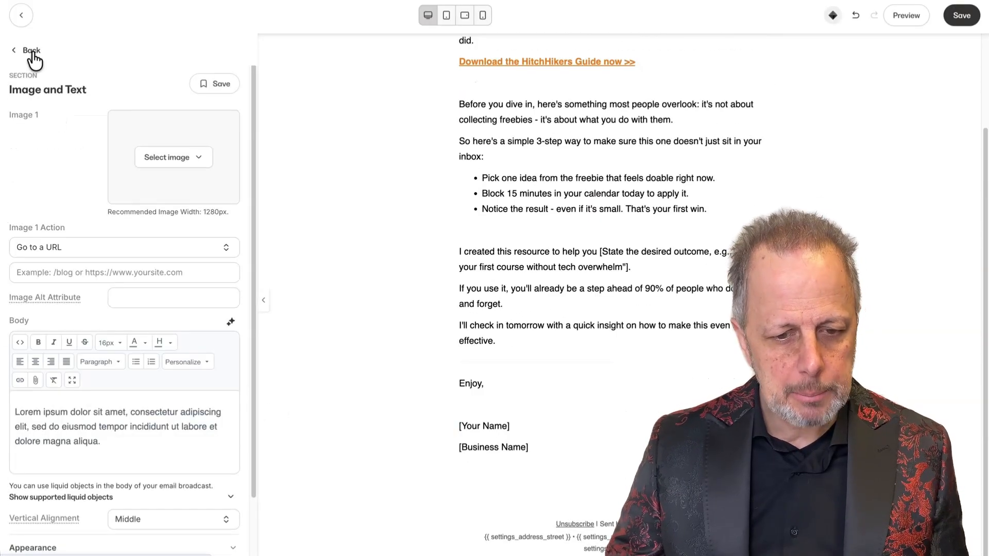
{"action": "left_click", "coordinate": [32, 51]}
{"action": "left_click", "coordinate": [46, 205]}
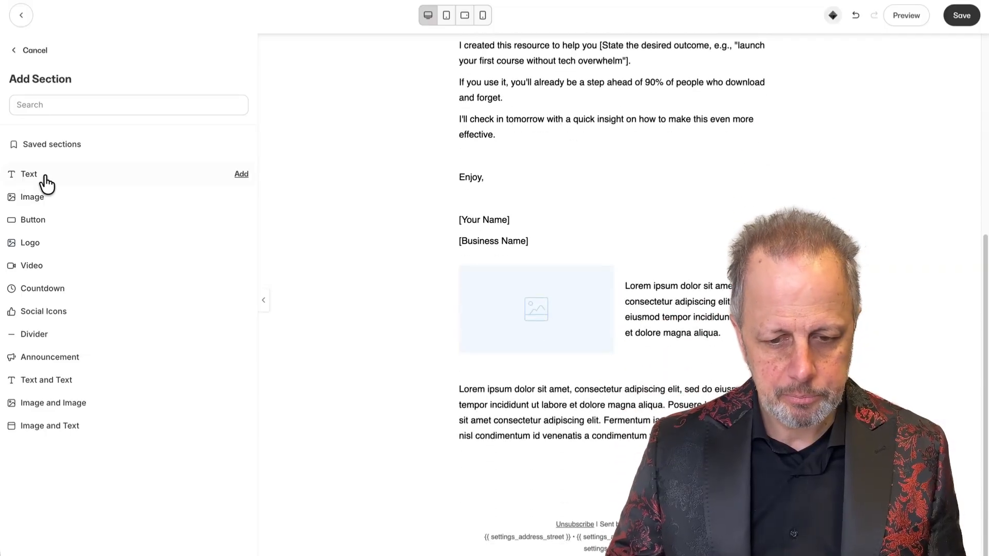
{"action": "left_click", "coordinate": [243, 176]}
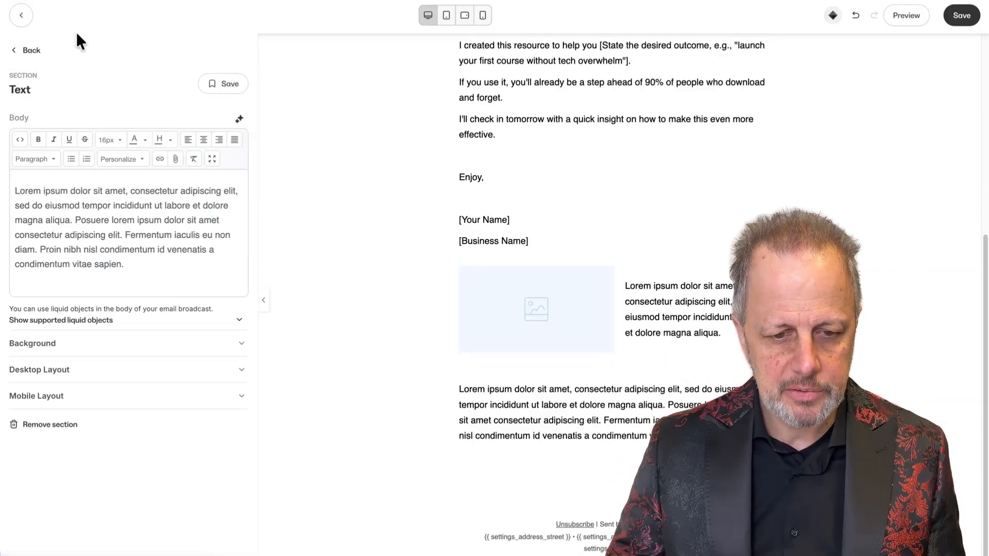
{"action": "left_click", "coordinate": [30, 55]}
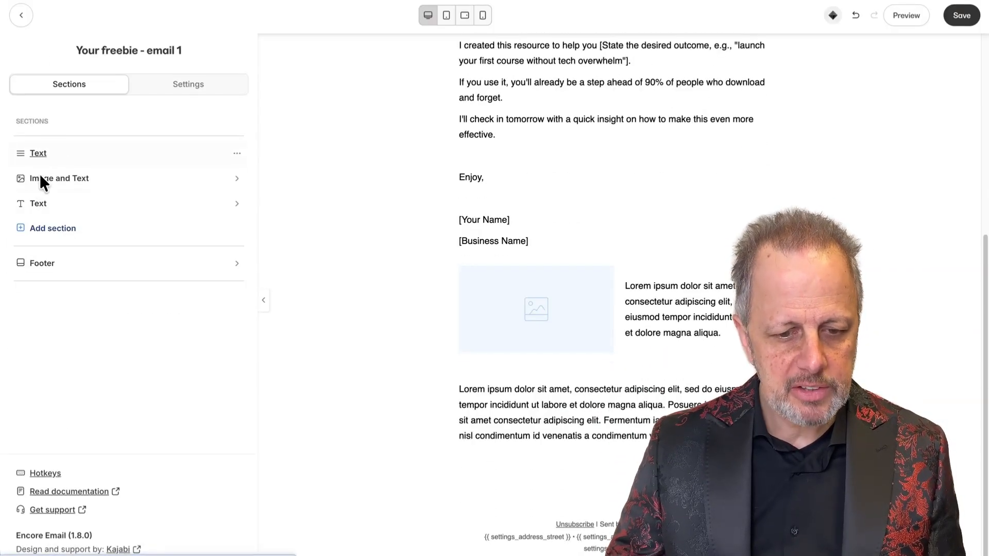
Step: Remove the blank line below the "Download the HitchHikers Guide now >>" link
{"action": "scroll", "coordinate": [600, 269], "scroll_direction": "up", "scroll_amount": 1}
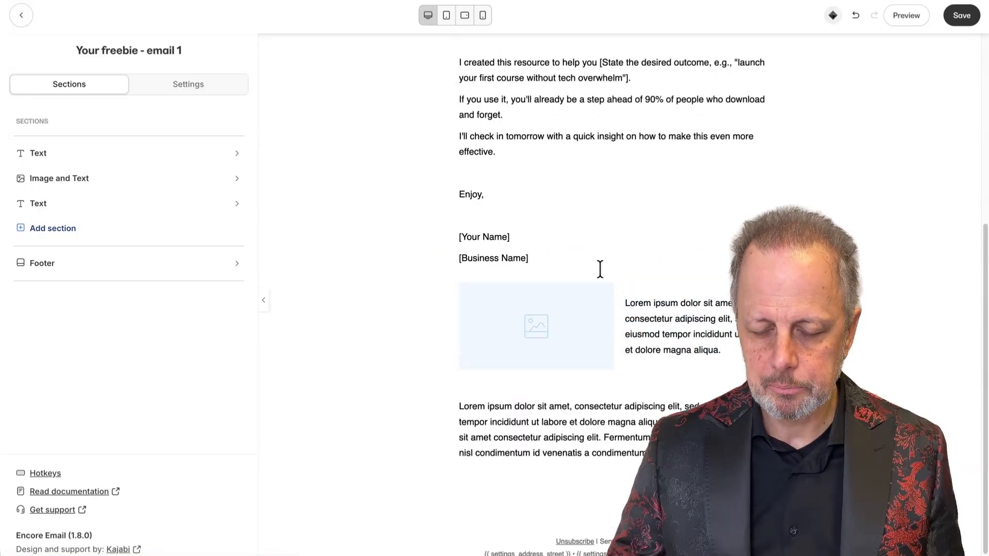
{"action": "scroll", "coordinate": [600, 268], "scroll_direction": "up", "scroll_amount": 6}
{"action": "left_click", "coordinate": [561, 259]}
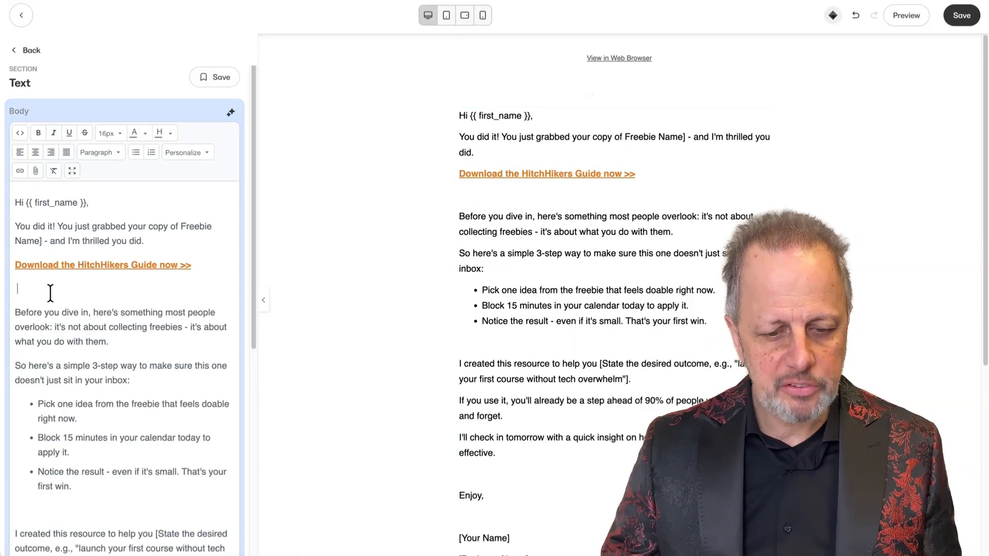
{"action": "key", "text": "BackSpace"}
Step: Move everything from "I created this resource" through [Business Name] into the new Text section, replacing its placeholder text
{"action": "scroll", "coordinate": [83, 263], "scroll_direction": "down", "scroll_amount": 7}
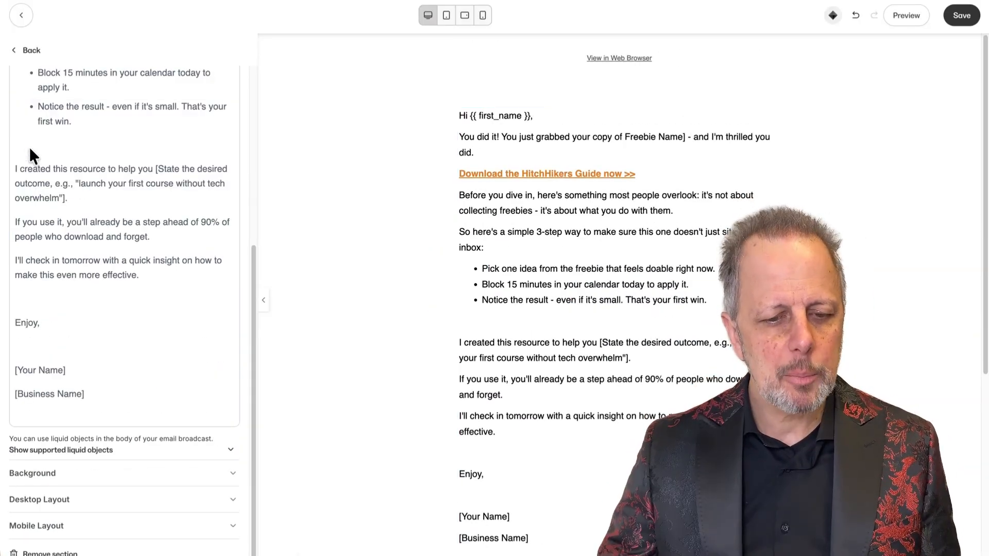
{"action": "left_click_drag", "start_coordinate": [22, 144], "coordinate": [143, 435]}
{"action": "key", "text": "ctrl+c"}
{"action": "key", "text": "BackSpace"}
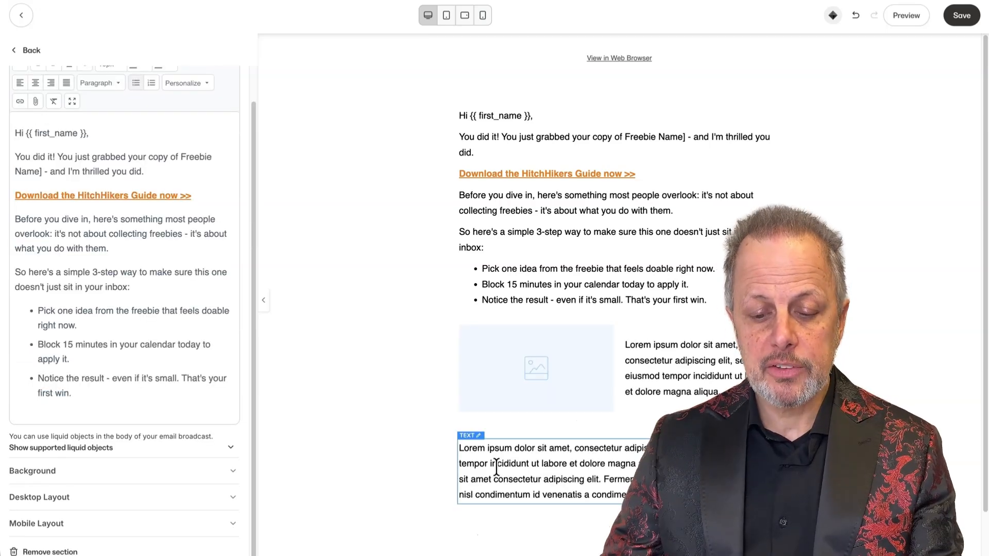
{"action": "left_click", "coordinate": [496, 467]}
{"action": "key", "text": "ctrl+a"}
{"action": "key", "text": "BackSpace"}
{"action": "key", "text": "ctrl+v"}
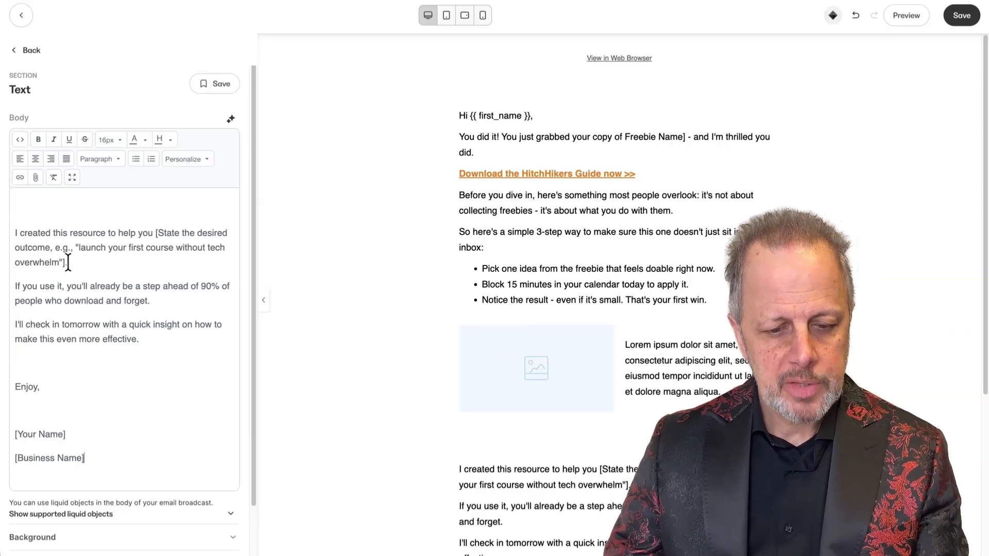
Step: Move the "I created this resource to help you" paragraph into the Image and Text section's body and clear the blank lines it leaves
{"action": "triple_click", "coordinate": [18, 265]}
{"action": "key", "text": "ctrl+c"}
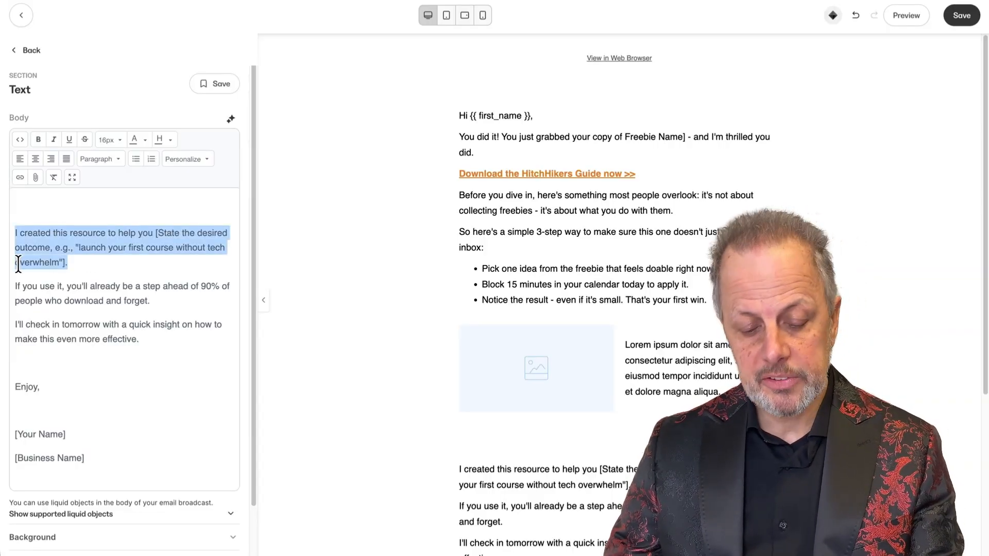
{"action": "key", "text": "BackSpace"}
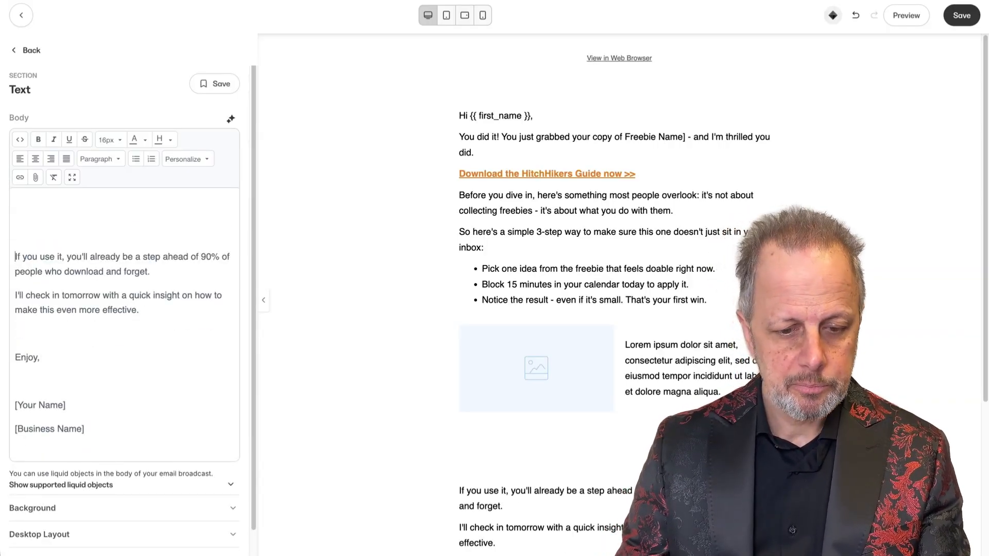
{"action": "key", "text": "BackSpace"}
{"action": "key", "text": "BackSpace"}
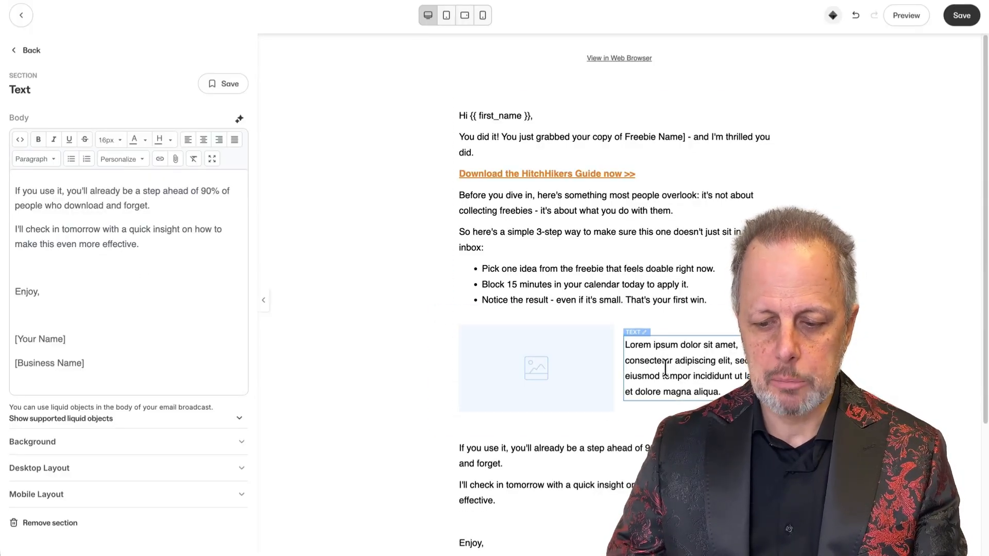
{"action": "left_click", "coordinate": [681, 366]}
{"action": "left_click", "coordinate": [133, 369]}
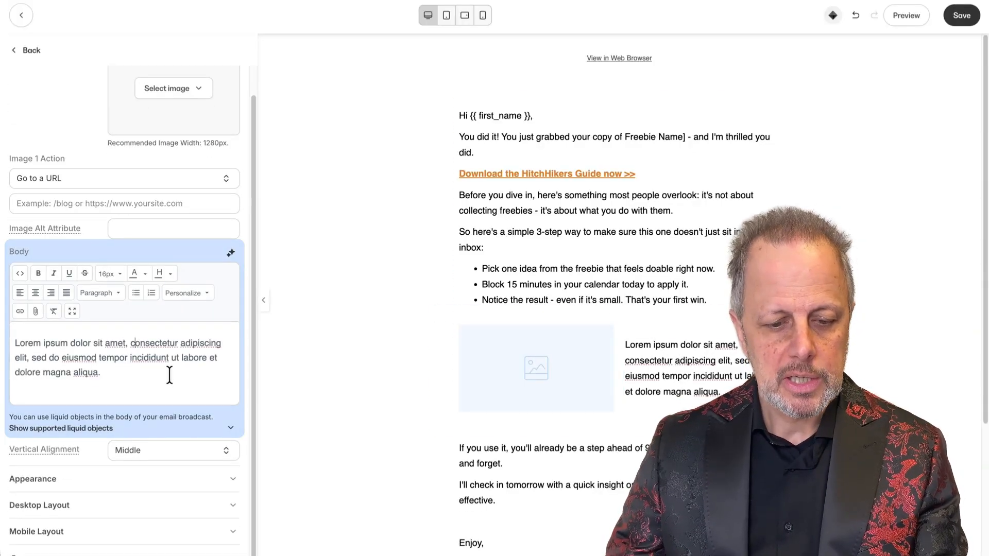
{"action": "key", "text": "ctrl+a"}
{"action": "key", "text": "ctrl+v"}
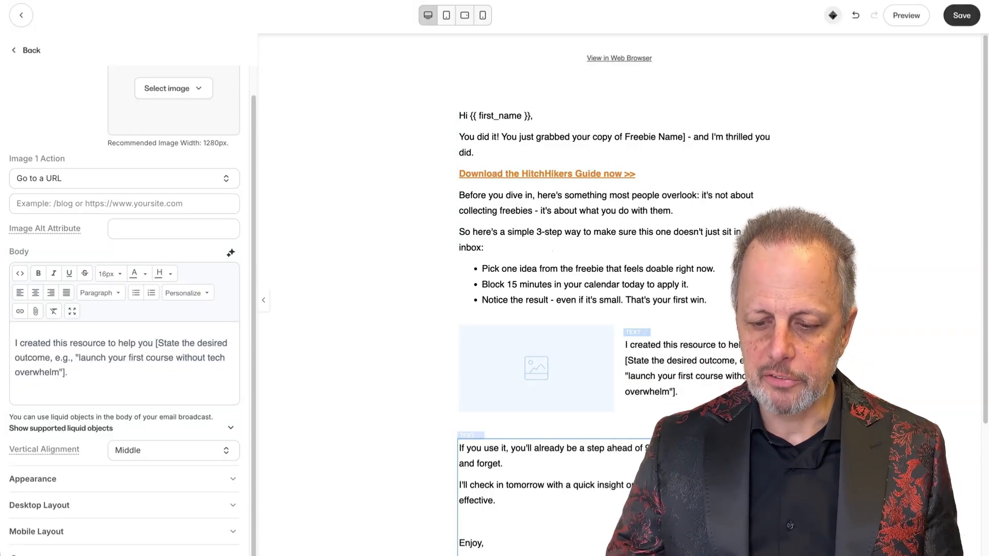
Step: Upload the Hitchhiker's Guide to $100K cover as the image of the Image and Text section
{"action": "left_click", "coordinate": [517, 369]}
{"action": "left_click", "coordinate": [169, 150]}
{"action": "left_click", "coordinate": [183, 181]}
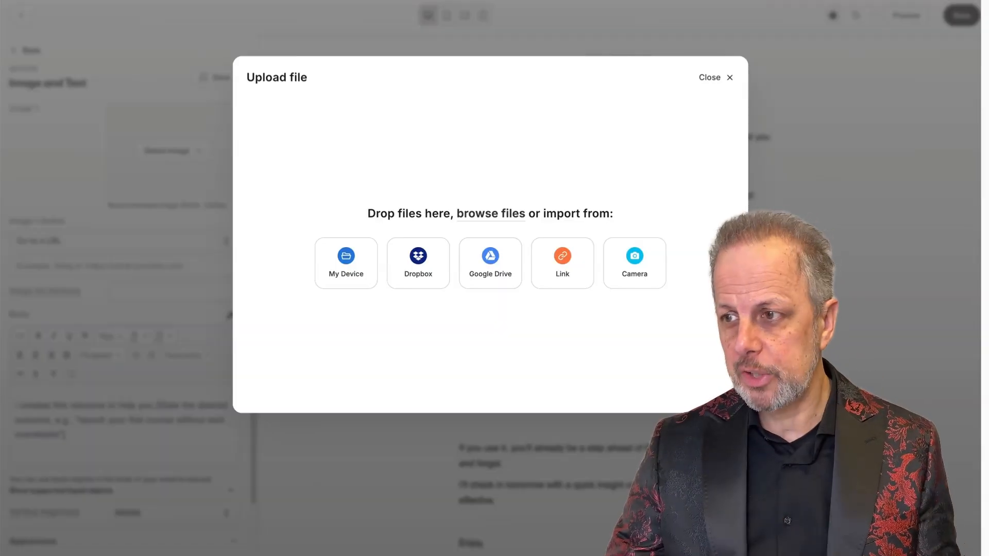
{"action": "left_click_drag", "start_coordinate": [285, 551], "coordinate": [286, 359]}
{"action": "left_click_drag", "start_coordinate": [286, 359], "coordinate": [287, 359]}
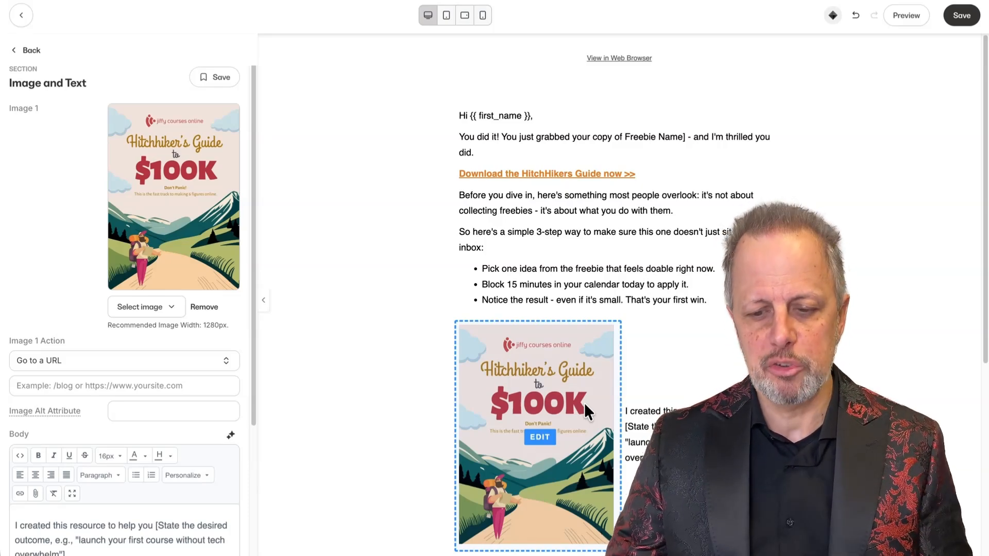
Step: Copy the file URL from the "Download the HitchHikers Guide now >>" link, leaving the link as it is
{"action": "left_click", "coordinate": [524, 209]}
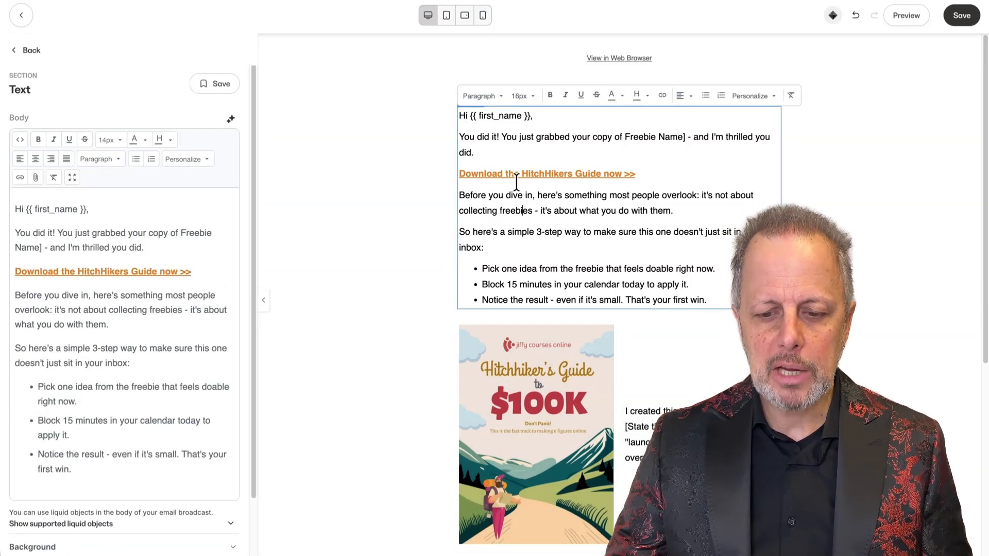
{"action": "left_click", "coordinate": [95, 269]}
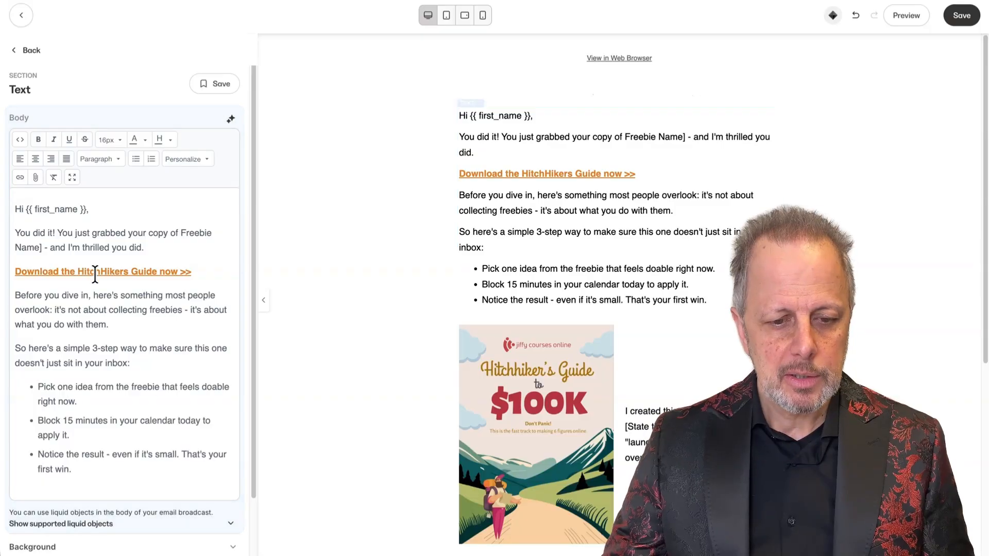
{"action": "left_click", "coordinate": [20, 178]}
{"action": "triple_click", "coordinate": [479, 242]}
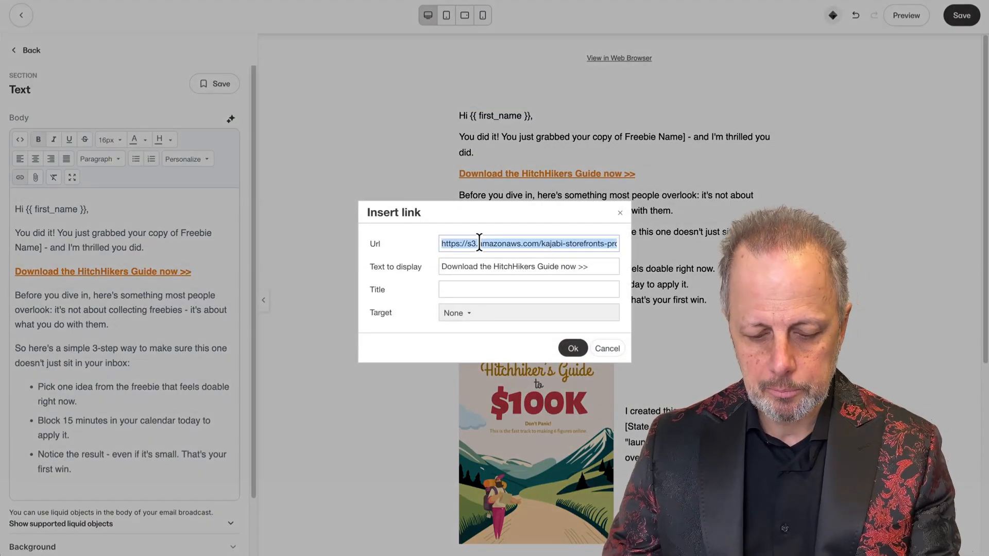
{"action": "key", "text": "Escape"}
Step: Link the Hitchhiker's Guide cover image to the copied file URL and save the email
{"action": "left_click", "coordinate": [518, 384]}
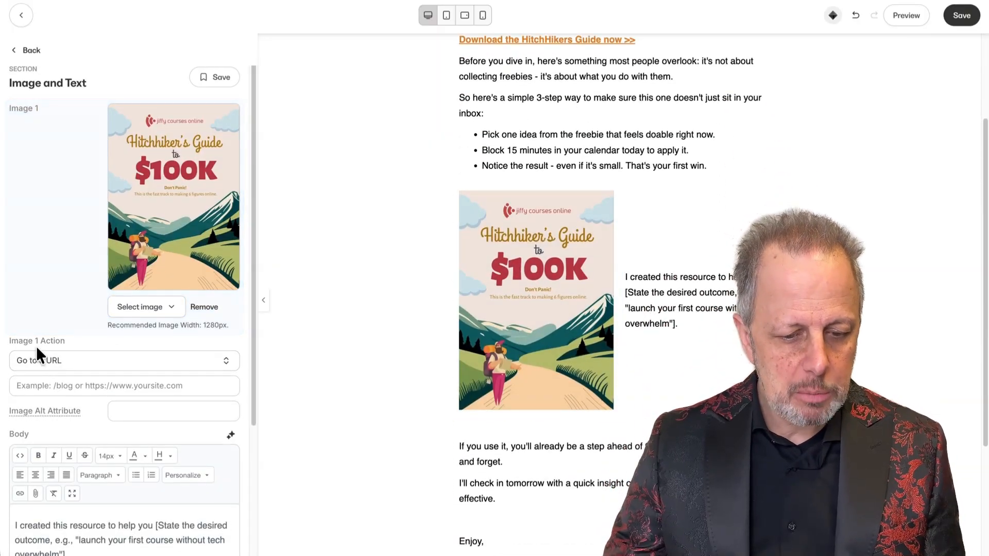
{"action": "left_click", "coordinate": [44, 382]}
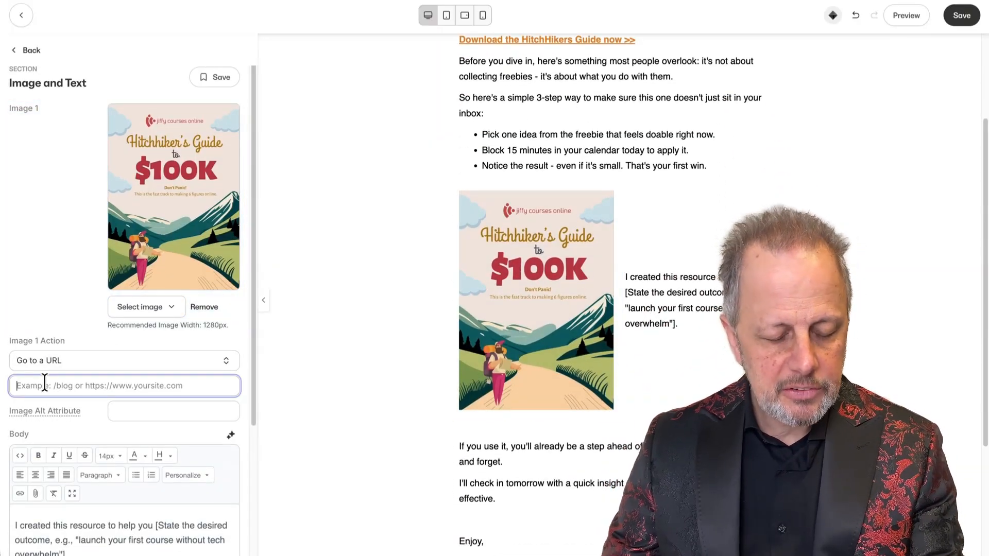
{"action": "key", "text": "ctrl+v"}
{"action": "left_click", "coordinate": [961, 16]}
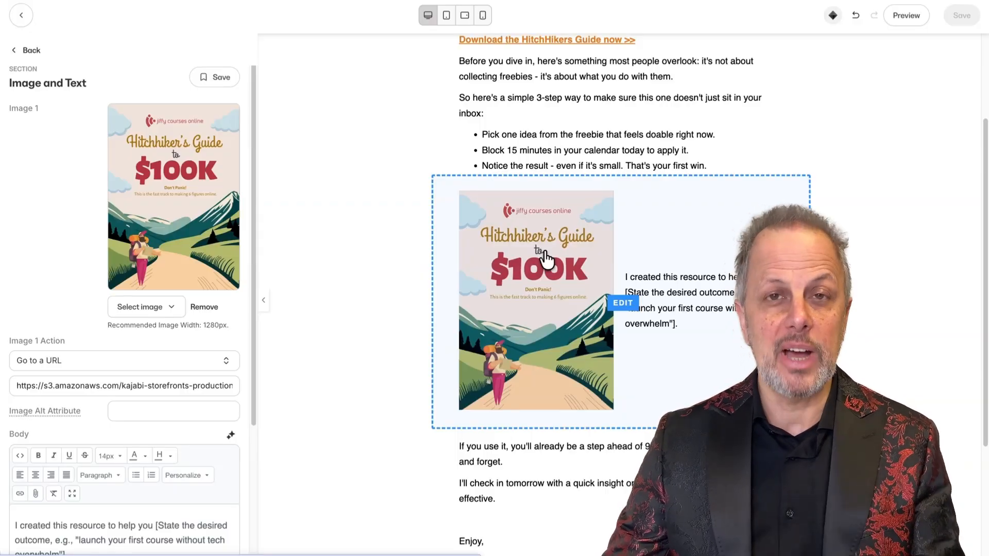
Step: Delete the [Your Name] and [Business Name] placeholders and the blank line above "Enjoy," in the closing text section
{"action": "scroll", "coordinate": [544, 259], "scroll_direction": "up", "scroll_amount": 3}
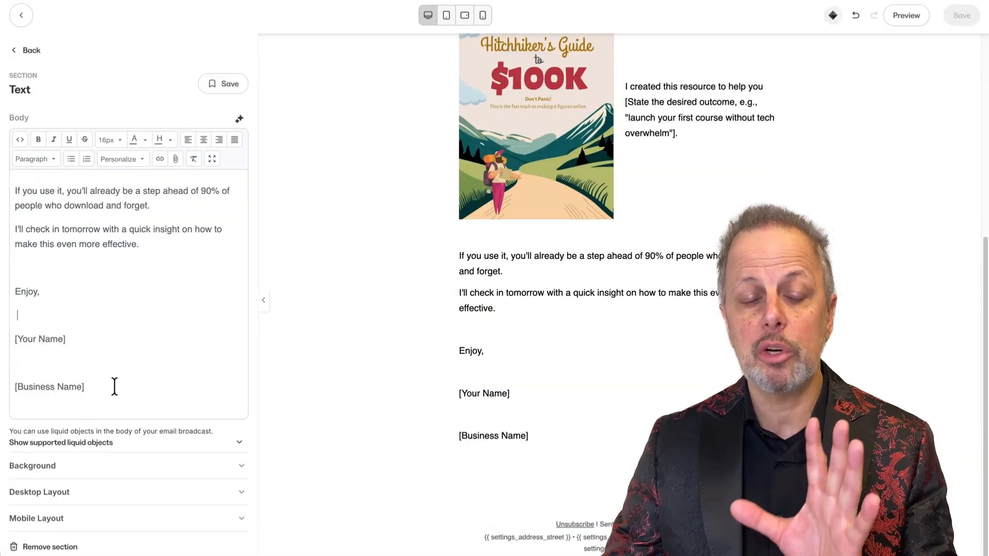
{"action": "left_click_drag", "start_coordinate": [114, 387], "coordinate": [8, 340]}
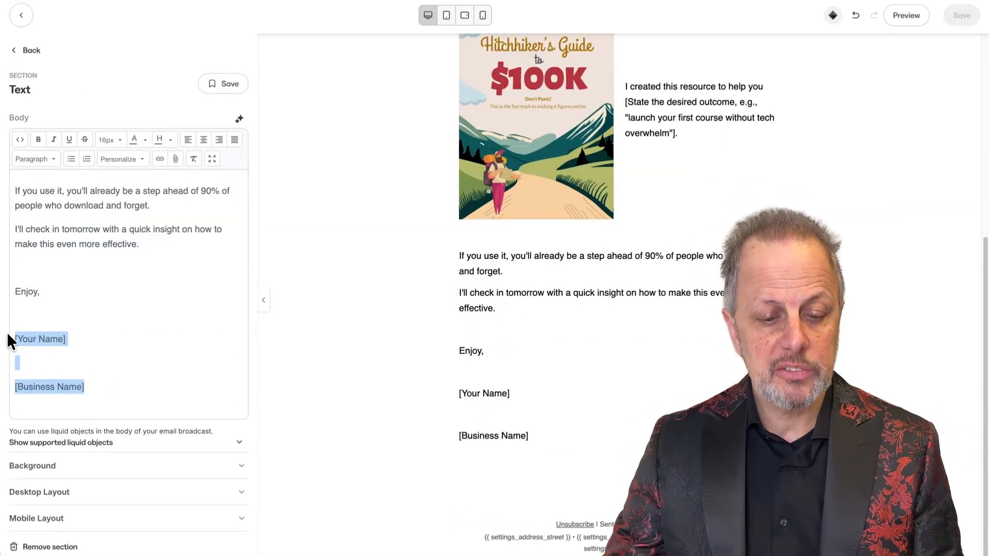
{"action": "key", "text": "BackSpace"}
{"action": "key", "text": "BackSpace"}
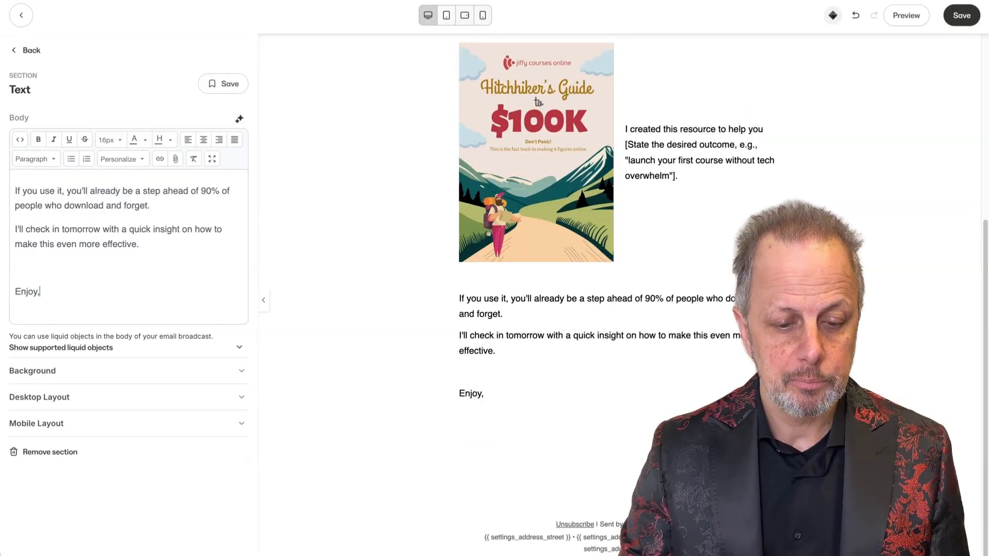
{"action": "key", "text": "super+Left"}
{"action": "key", "text": "BackSpace"}
Step: Add a Text section below the closing text with the sender's name, "Kajabi Expert", "JiffyCoursesOnline" and the line "Follow me on:"
{"action": "left_click", "coordinate": [28, 50]}
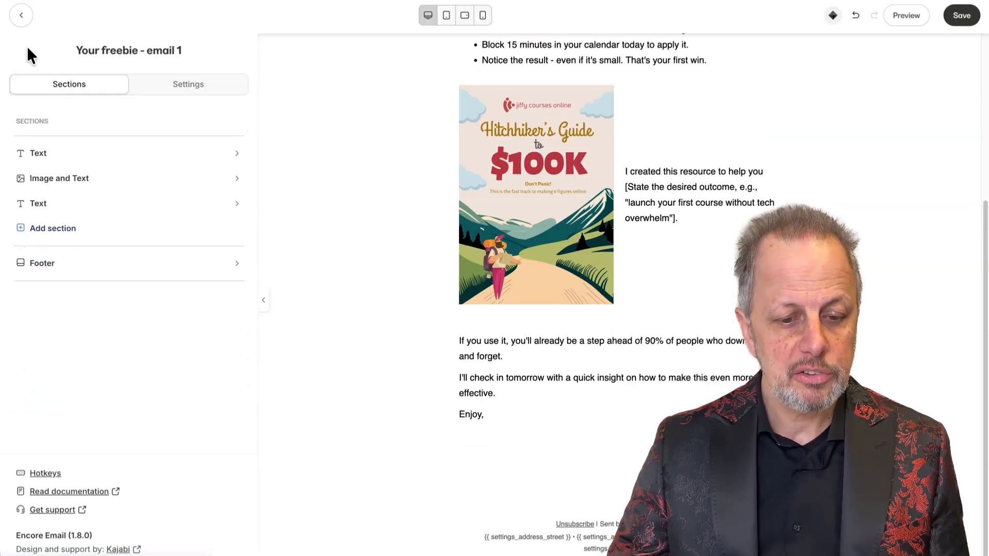
{"action": "left_click", "coordinate": [52, 230]}
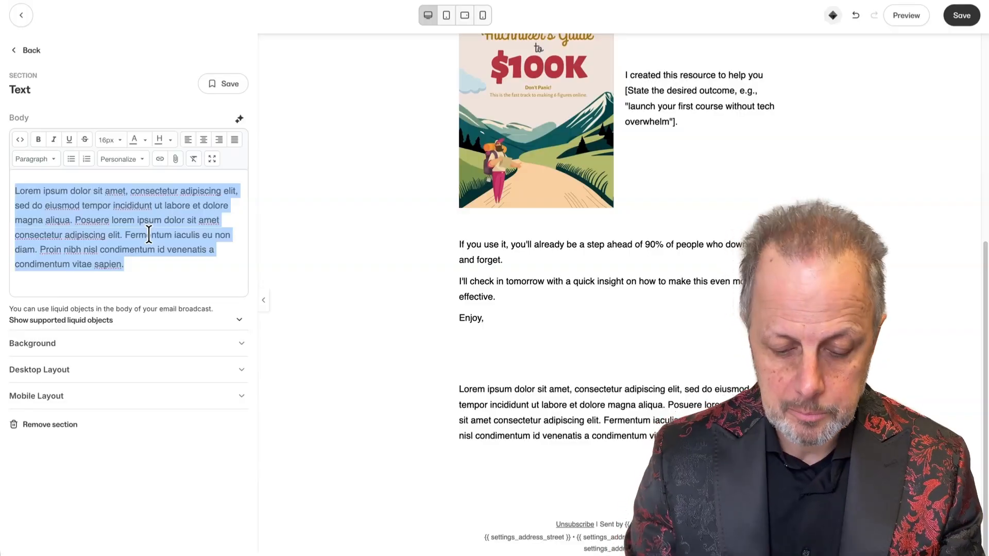
{"action": "type", "text": "Bastiaan de Koning - Kajabi Expert JiffyCoursesOnline  Follow me on:"}
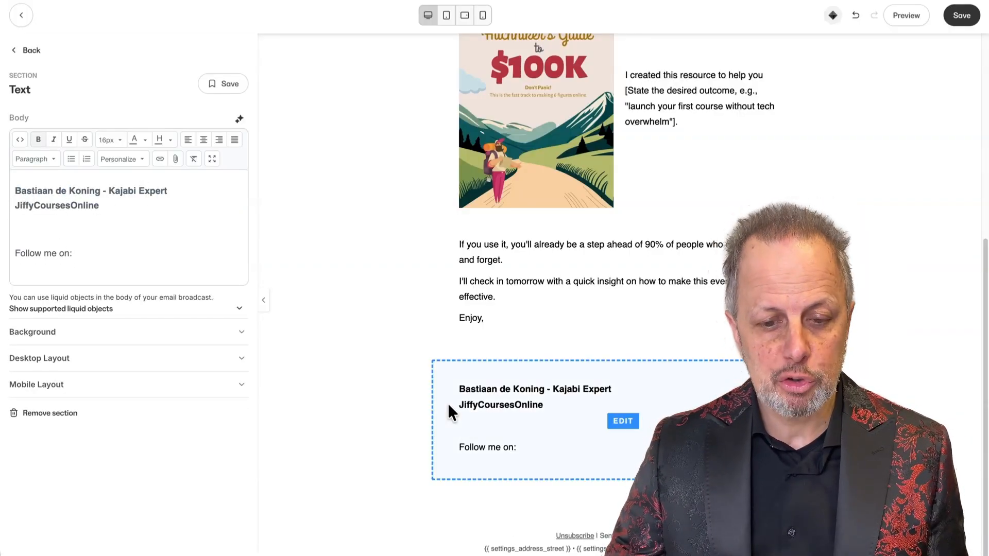
Step: Add a Social Icons section and enter the placeholder "x" as the link for every network from Facebook through Dribbble
{"action": "left_click", "coordinate": [29, 52]}
{"action": "left_click", "coordinate": [43, 255]}
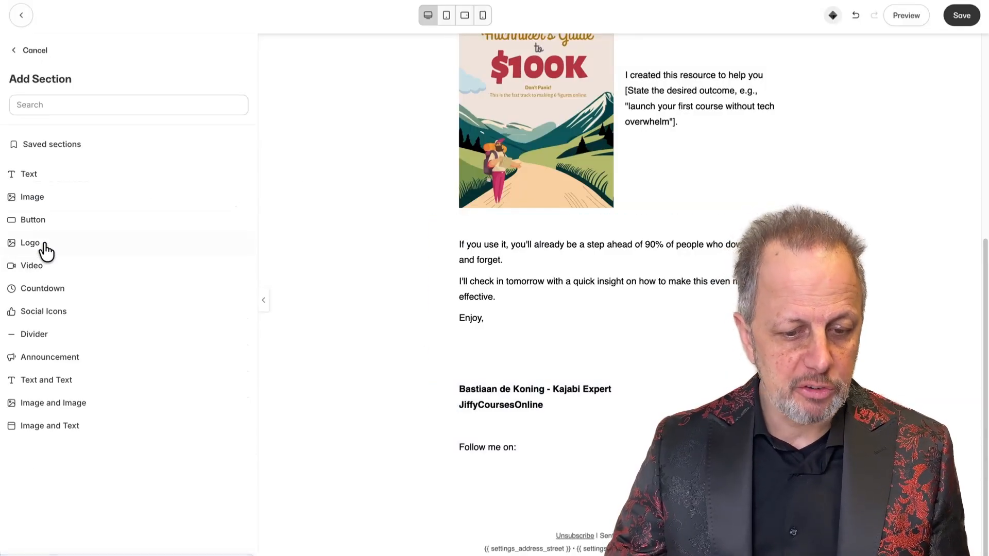
{"action": "left_click", "coordinate": [46, 313]}
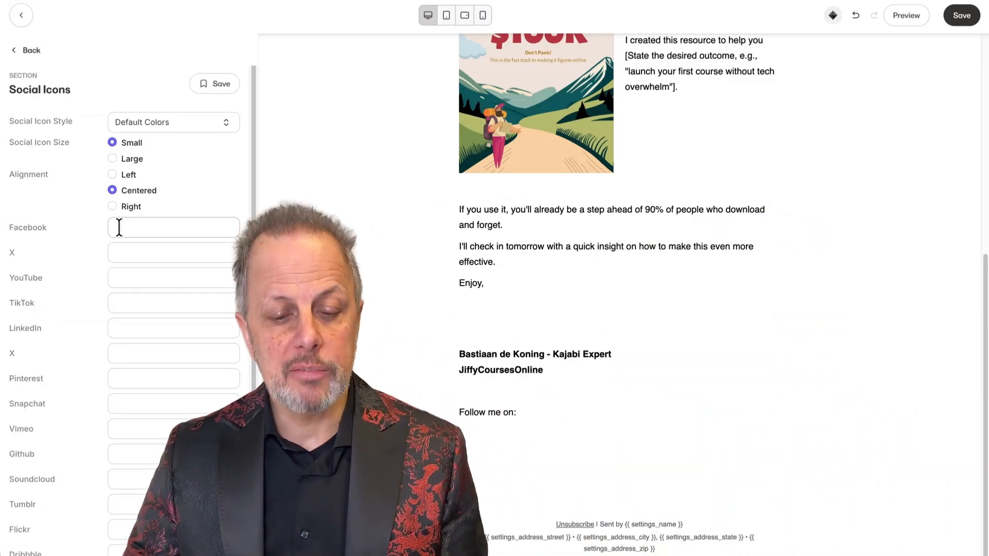
{"action": "left_click", "coordinate": [134, 229]}
{"action": "type", "text": "x"}
{"action": "left_click", "coordinate": [135, 253]}
{"action": "type", "text": "x"}
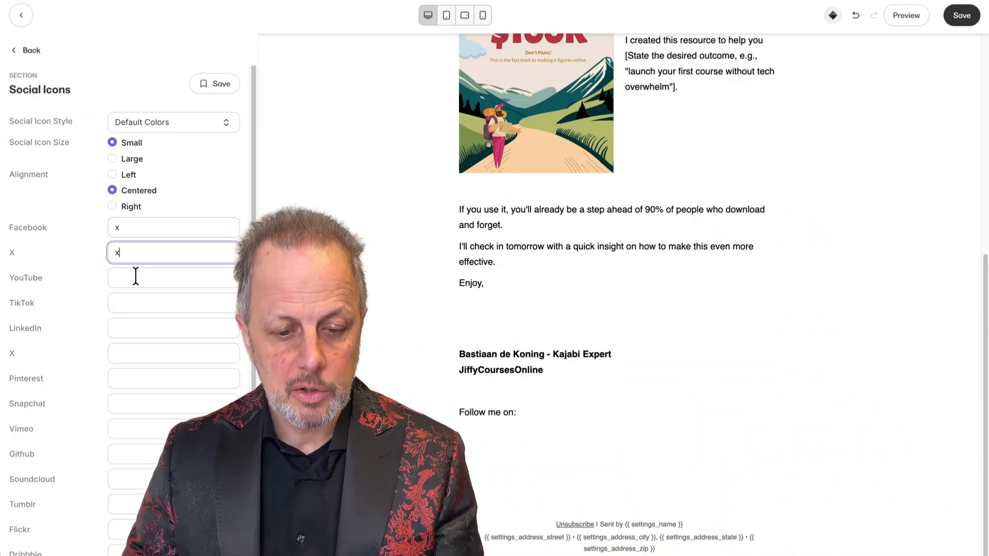
{"action": "left_click", "coordinate": [135, 278]}
{"action": "type", "text": "x"}
{"action": "left_click", "coordinate": [135, 303]}
{"action": "type", "text": "x"}
{"action": "left_click", "coordinate": [133, 328]}
{"action": "type", "text": "x"}
{"action": "left_click", "coordinate": [133, 354]}
{"action": "type", "text": "x"}
{"action": "left_click", "coordinate": [134, 380]}
{"action": "type", "text": "x"}
{"action": "left_click", "coordinate": [131, 403]}
{"action": "type", "text": "x"}
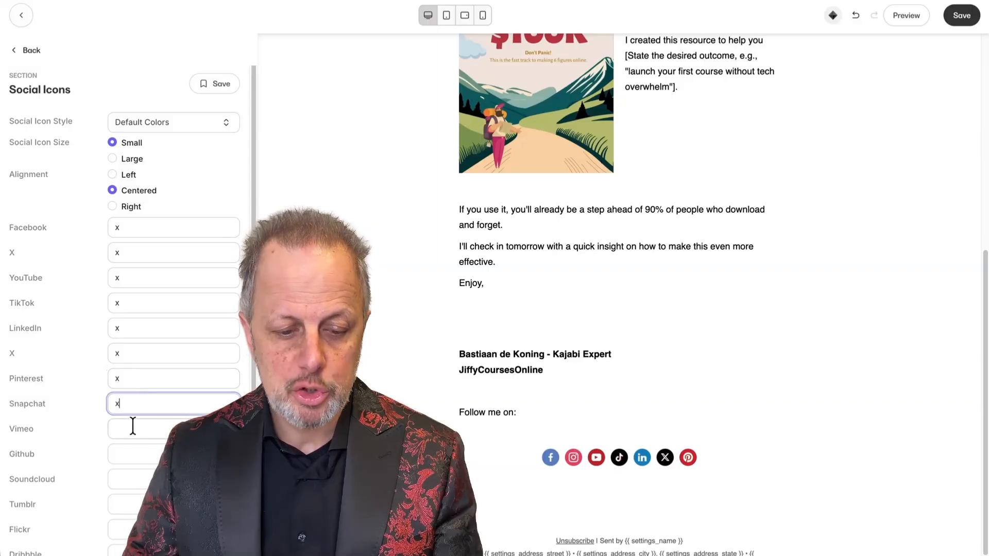
{"action": "left_click", "coordinate": [132, 428]}
{"action": "type", "text": "x"}
{"action": "left_click", "coordinate": [134, 453]}
{"action": "type", "text": "x"}
{"action": "left_click", "coordinate": [125, 478]}
{"action": "type", "text": "x"}
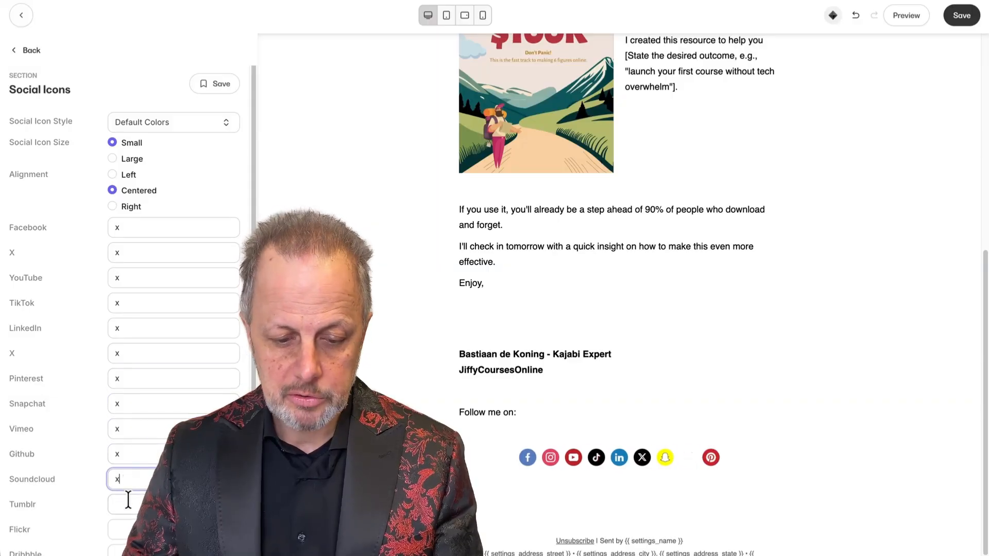
{"action": "left_click", "coordinate": [126, 504]}
{"action": "type", "text": "x"}
{"action": "left_click", "coordinate": [129, 529]}
{"action": "type", "text": "x"}
{"action": "scroll", "coordinate": [154, 438], "scroll_direction": "down", "scroll_amount": 2}
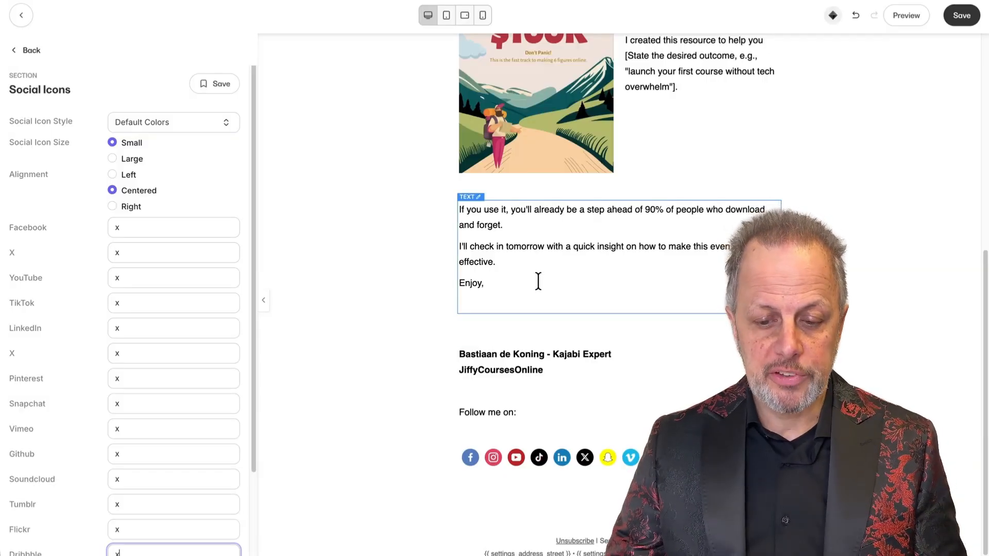
Step: Delete the blank line below "Enjoy," in the closing text section and check the section's source code
{"action": "left_click", "coordinate": [540, 282]}
{"action": "left_click", "coordinate": [89, 290]}
{"action": "key", "text": "BackSpace"}
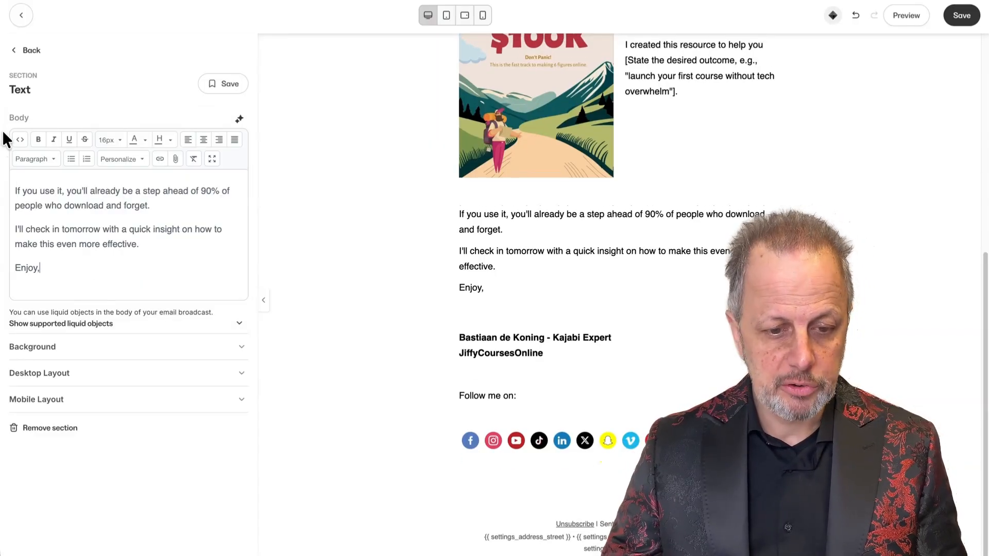
{"action": "left_click", "coordinate": [21, 141]}
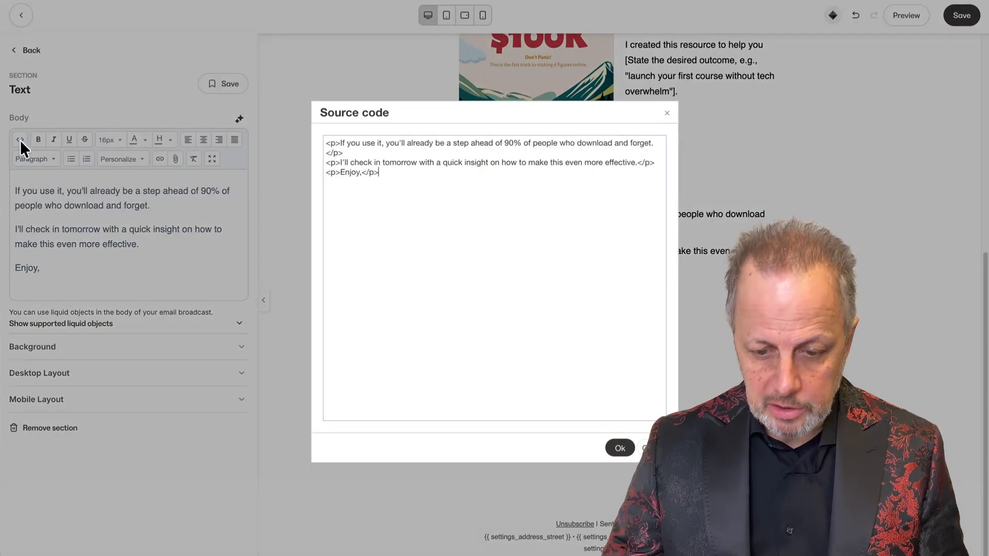
{"action": "left_click", "coordinate": [619, 448]}
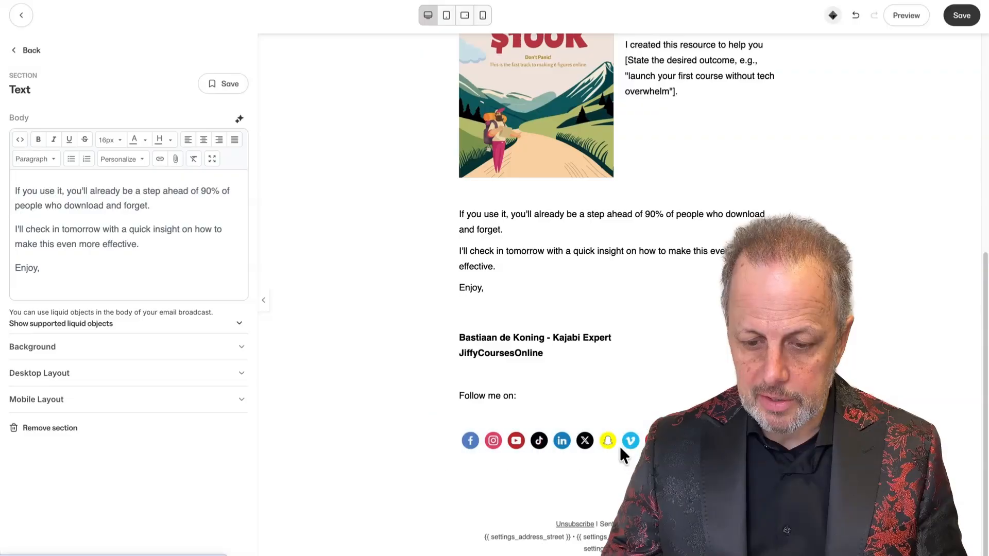
Step: Set the sign-off section's top desktop padding to 0 and save the email
{"action": "left_click", "coordinate": [476, 327]}
{"action": "left_click", "coordinate": [139, 397]}
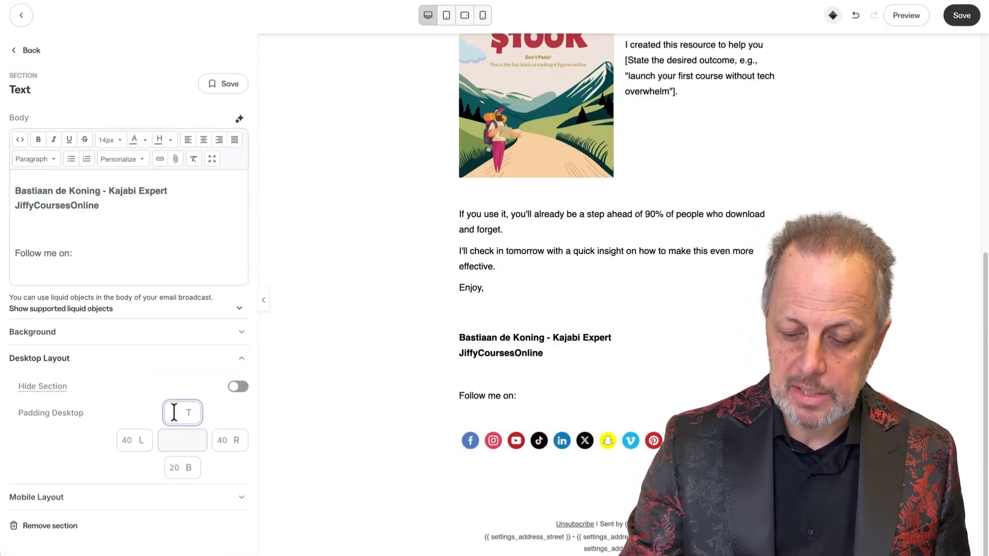
{"action": "type", "text": "0"}
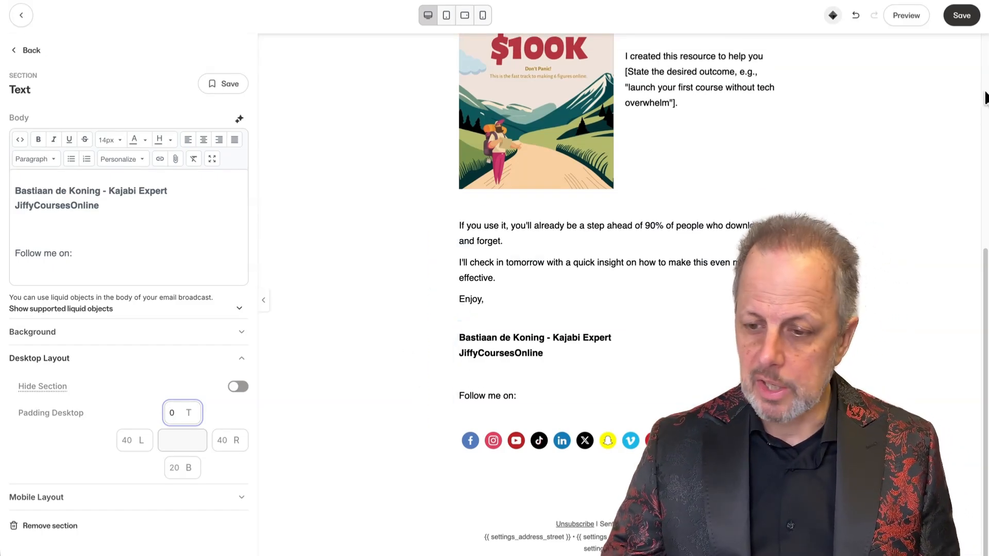
{"action": "left_click", "coordinate": [961, 14]}
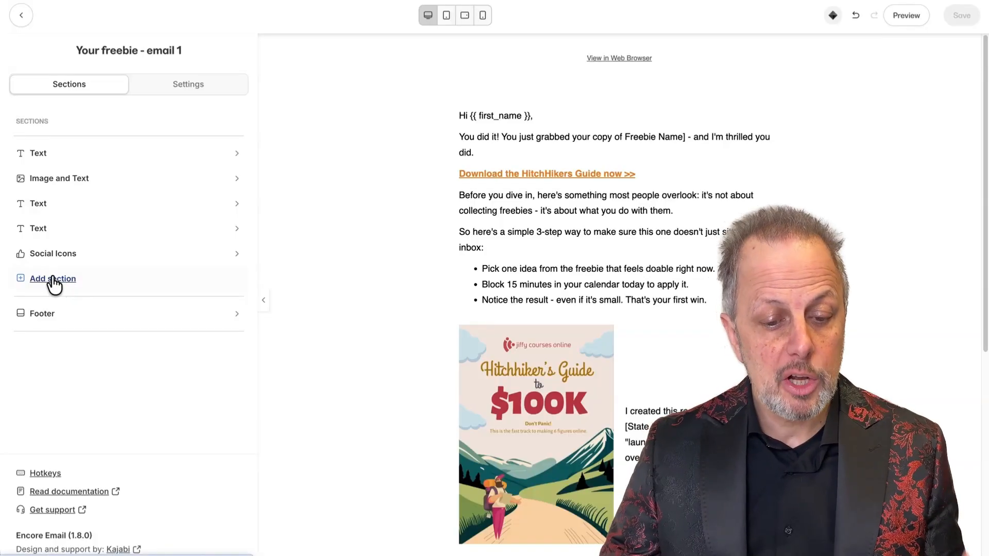
Step: Add a Logo section using the jiffy-logo-grey.png image at a width of 200
{"action": "left_click", "coordinate": [52, 279]}
{"action": "left_click", "coordinate": [30, 241]}
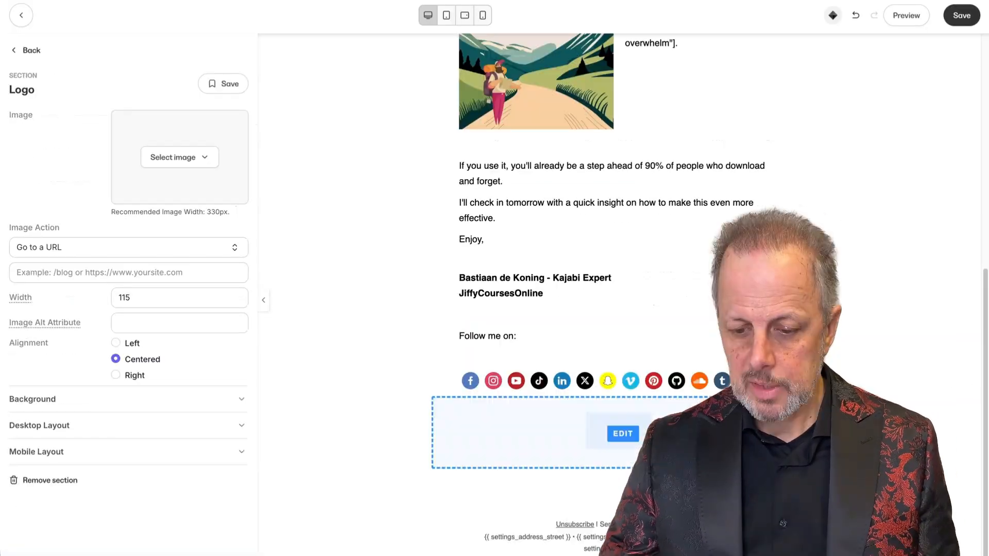
{"action": "left_click", "coordinate": [201, 166]}
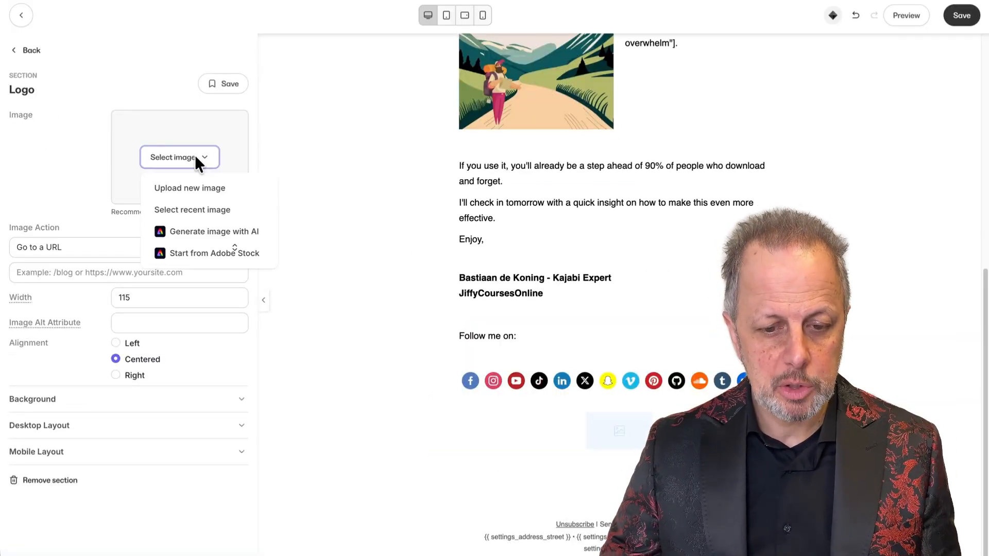
{"action": "left_click", "coordinate": [175, 211]}
{"action": "left_click", "coordinate": [721, 113]}
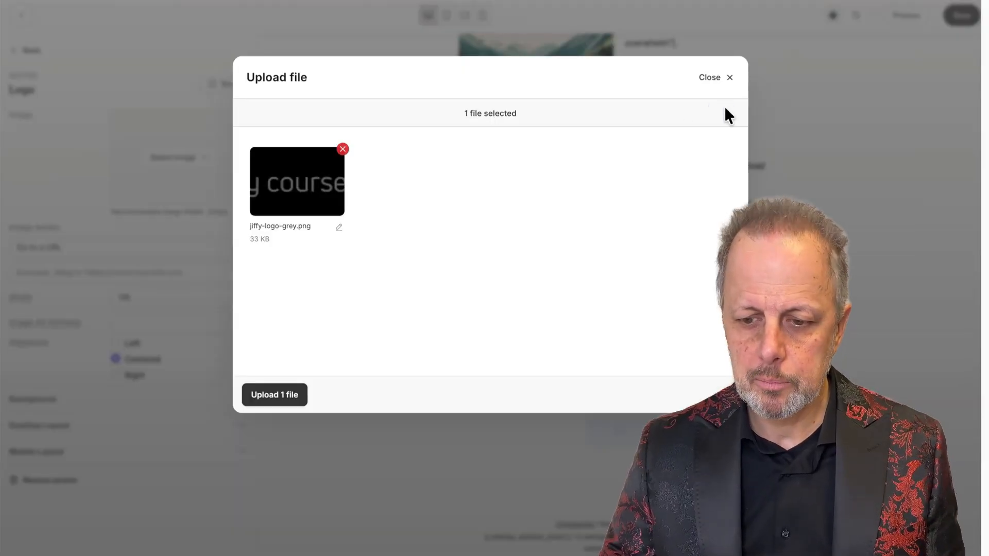
{"action": "left_click", "coordinate": [40, 322]}
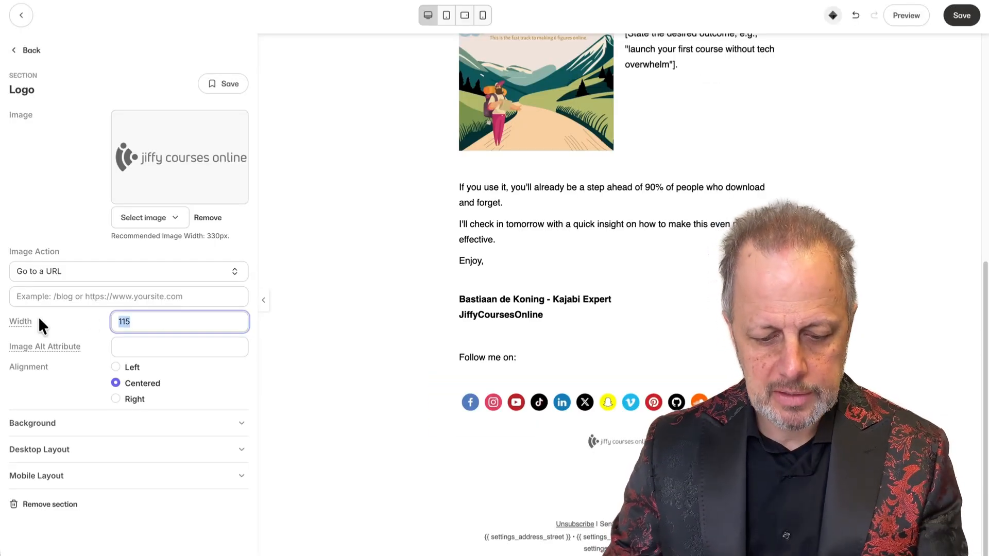
{"action": "type", "text": "200"}
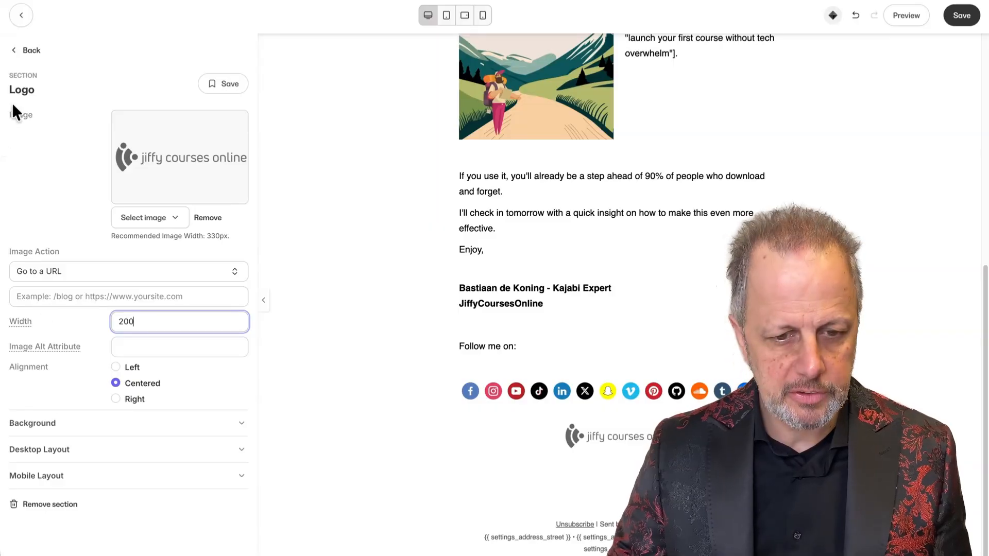
Step: Move the Logo section to the top of the email, save, and return to the email's details page
{"action": "left_click", "coordinate": [22, 50]}
{"action": "left_click_drag", "start_coordinate": [27, 283], "coordinate": [27, 150]}
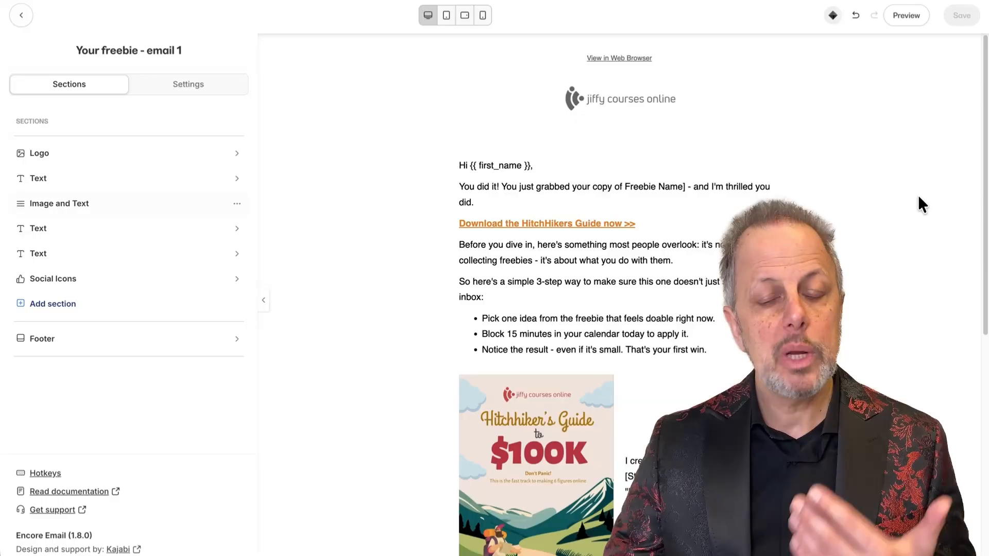
{"action": "scroll", "coordinate": [903, 279], "scroll_direction": "down", "scroll_amount": 8}
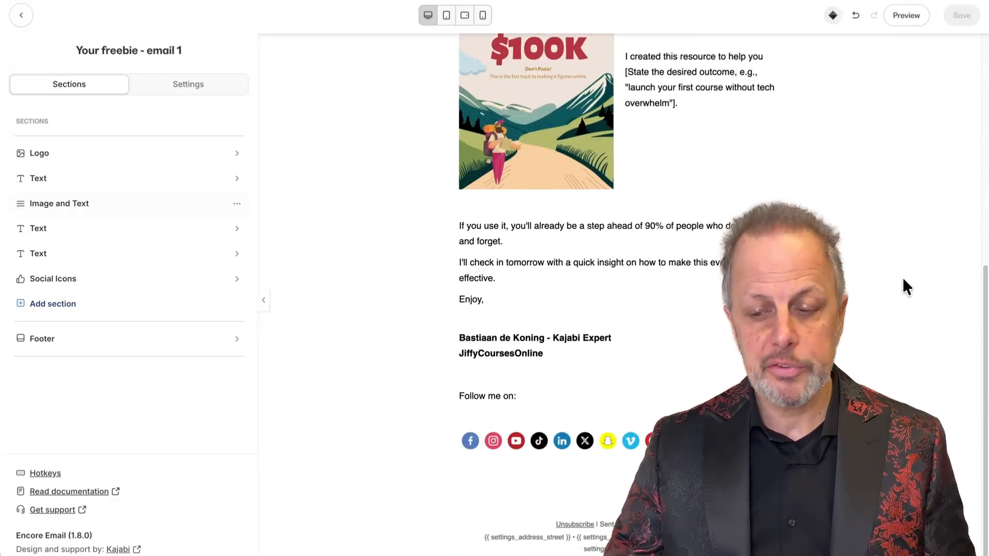
{"action": "scroll", "coordinate": [902, 277], "scroll_direction": "up", "scroll_amount": 8}
{"action": "left_click", "coordinate": [20, 18]}
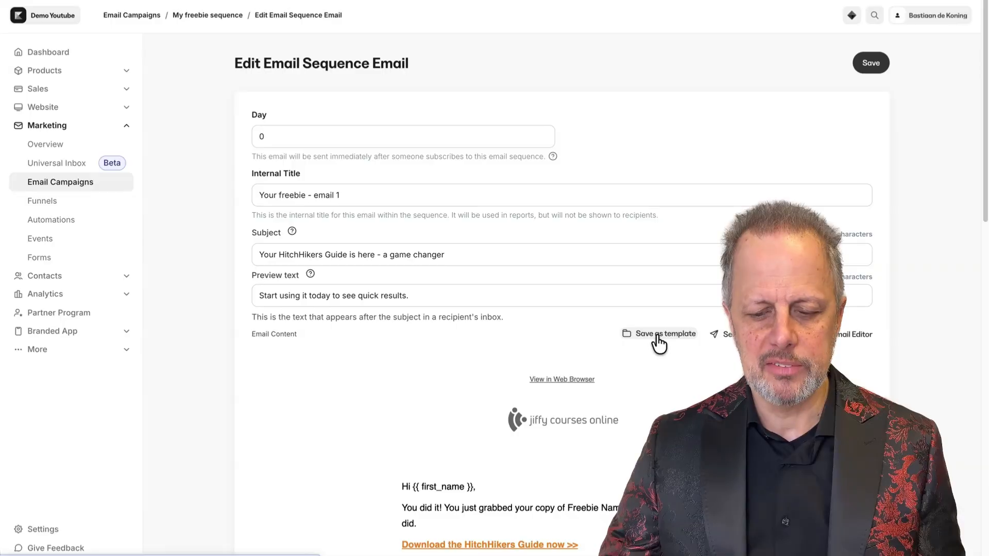
Step: Save the email as a template named "My first template"
{"action": "scroll", "coordinate": [678, 400], "scroll_direction": "down", "scroll_amount": 10}
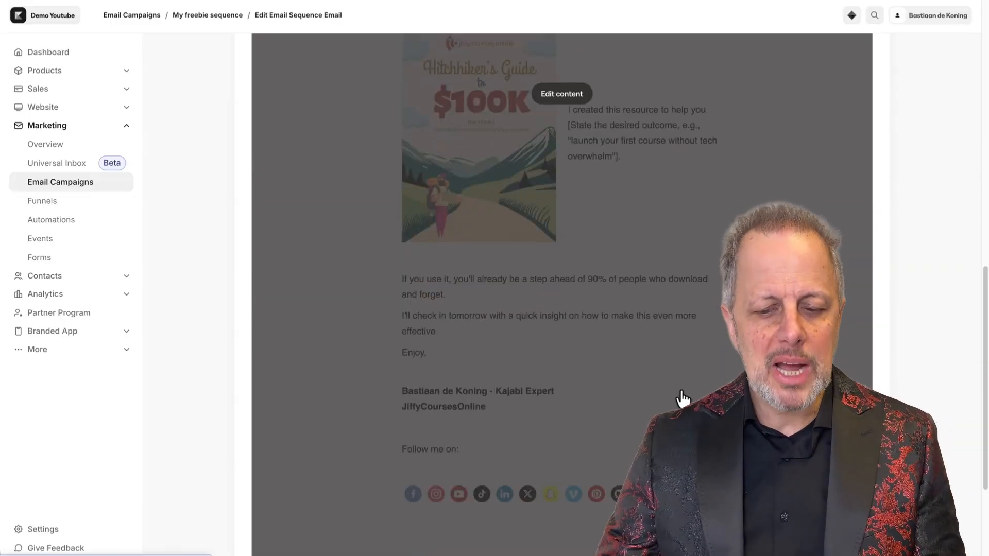
{"action": "scroll", "coordinate": [683, 397], "scroll_direction": "up", "scroll_amount": 5}
{"action": "scroll", "coordinate": [680, 398], "scroll_direction": "up", "scroll_amount": 8}
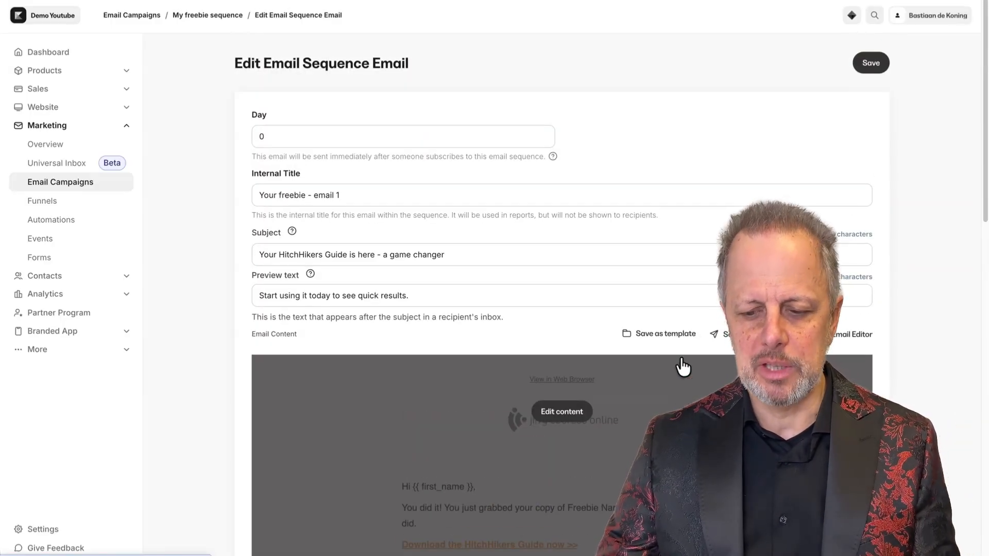
{"action": "left_click", "coordinate": [681, 334]}
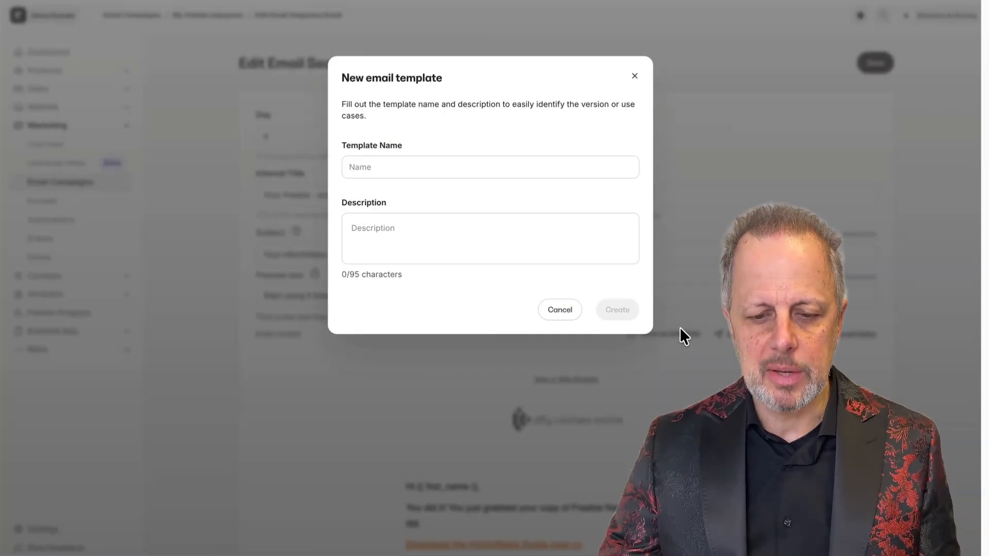
{"action": "left_click", "coordinate": [426, 169]}
{"action": "type", "text": "My first template"}
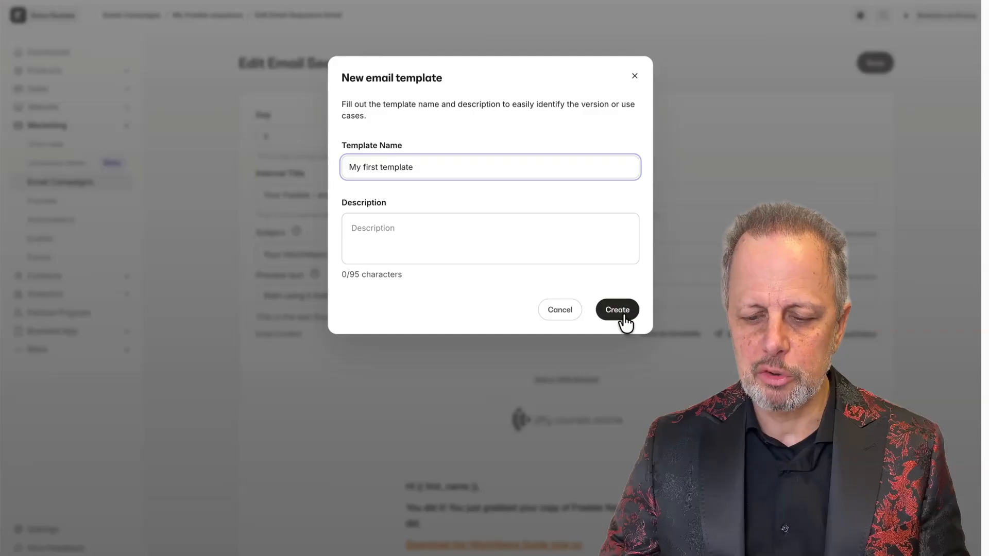
{"action": "left_click", "coordinate": [621, 311]}
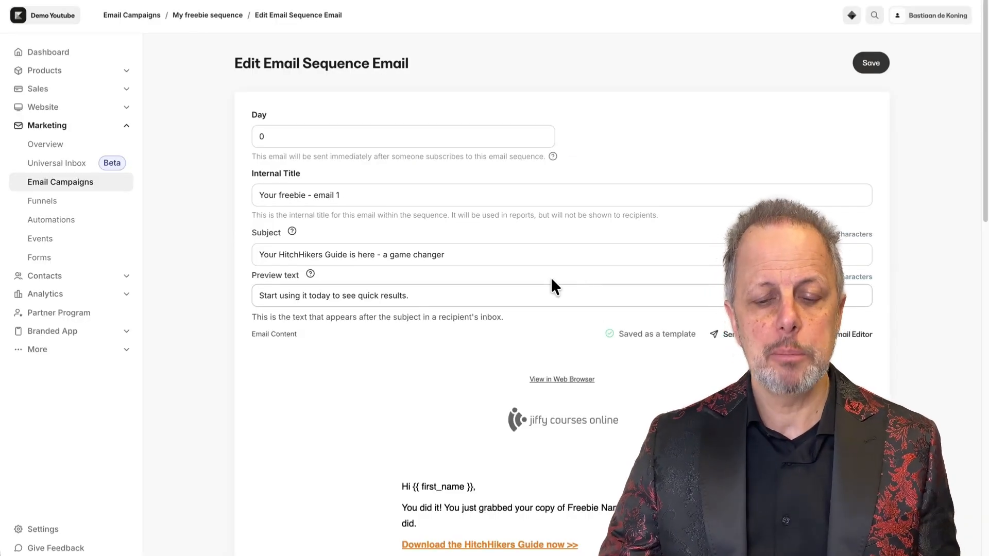
Step: Reopen "My freebie sequence" from the email campaigns list and start adding a new email to it
{"action": "scroll", "coordinate": [196, 320], "scroll_direction": "down", "scroll_amount": 10}
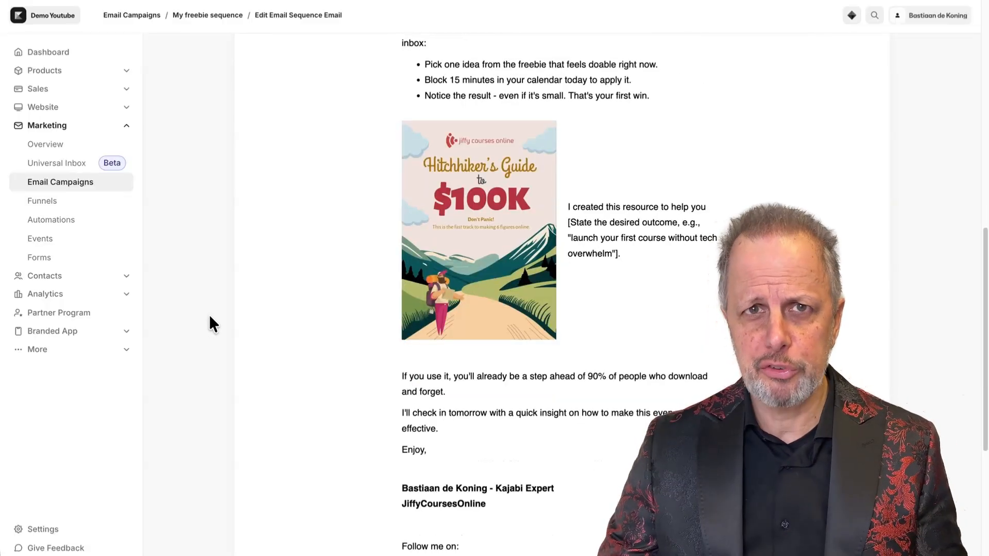
{"action": "scroll", "coordinate": [243, 337], "scroll_direction": "down", "scroll_amount": 4}
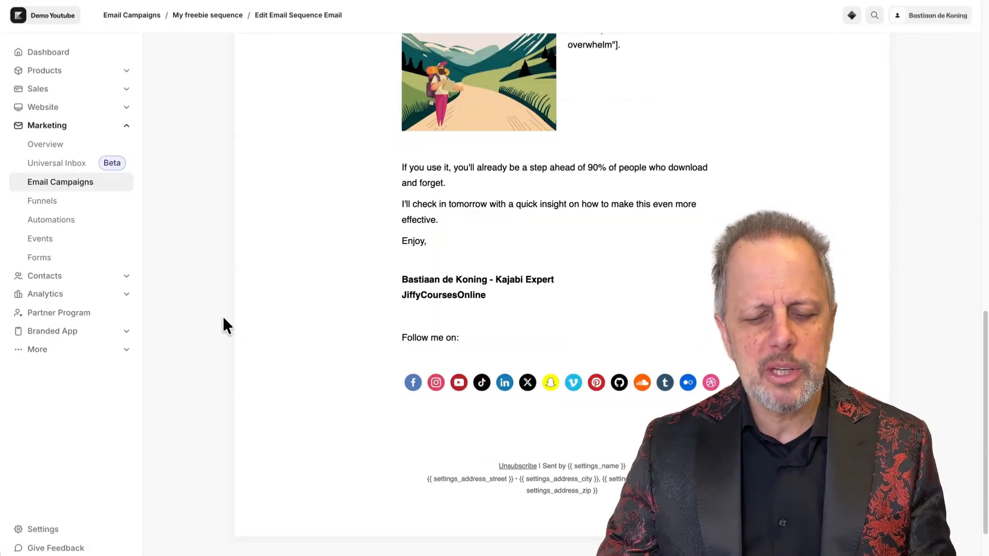
{"action": "scroll", "coordinate": [226, 317], "scroll_direction": "up", "scroll_amount": 15}
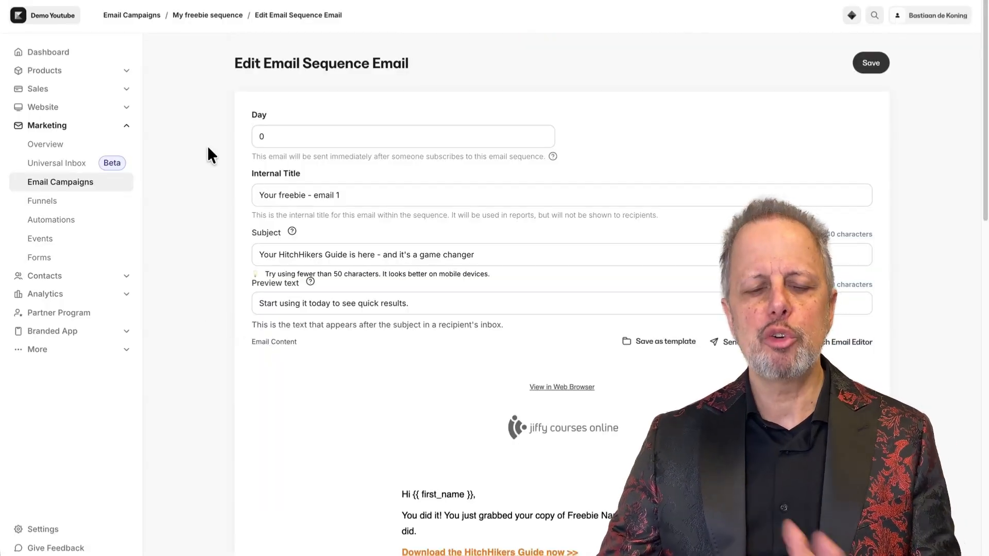
{"action": "left_click", "coordinate": [65, 183]}
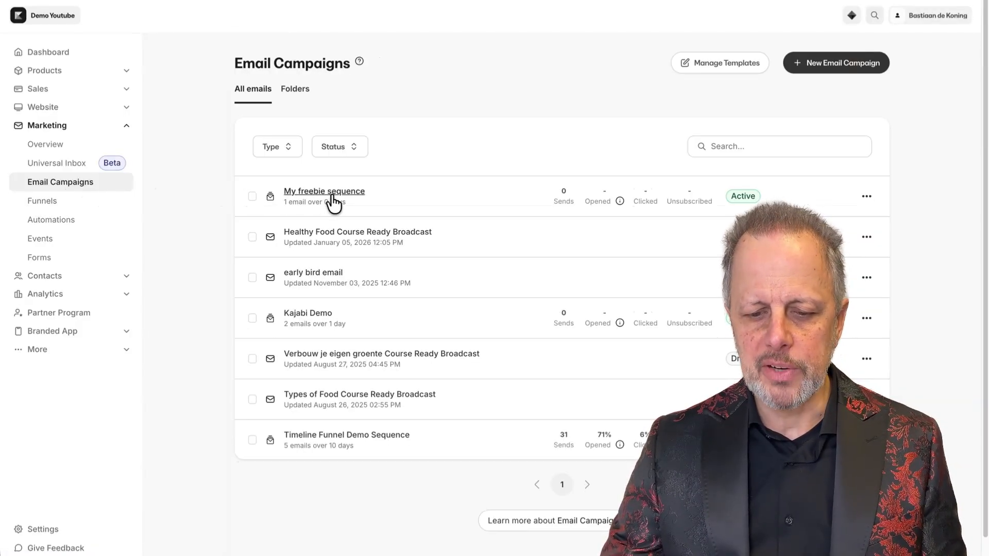
{"action": "left_click", "coordinate": [348, 202]}
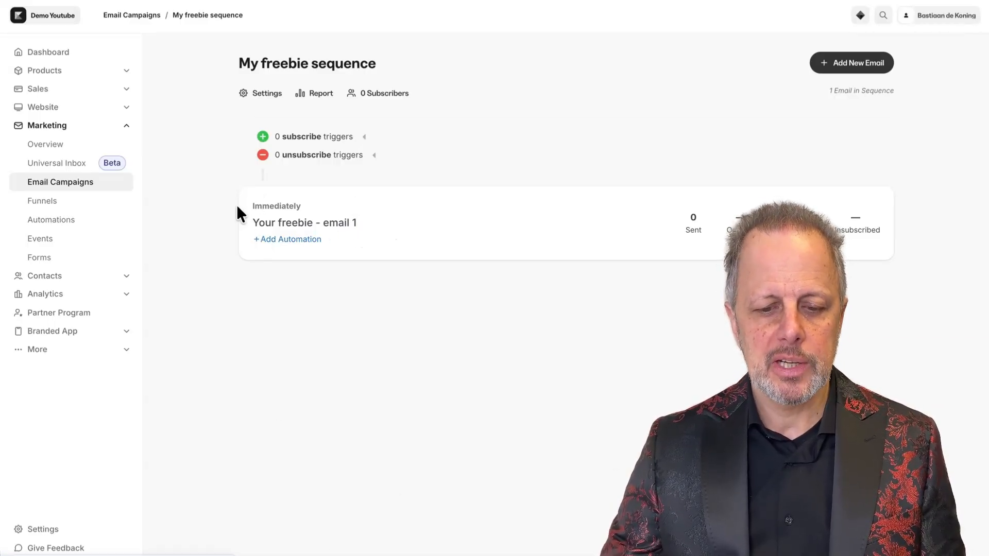
{"action": "left_click_drag", "start_coordinate": [246, 202], "coordinate": [338, 203]}
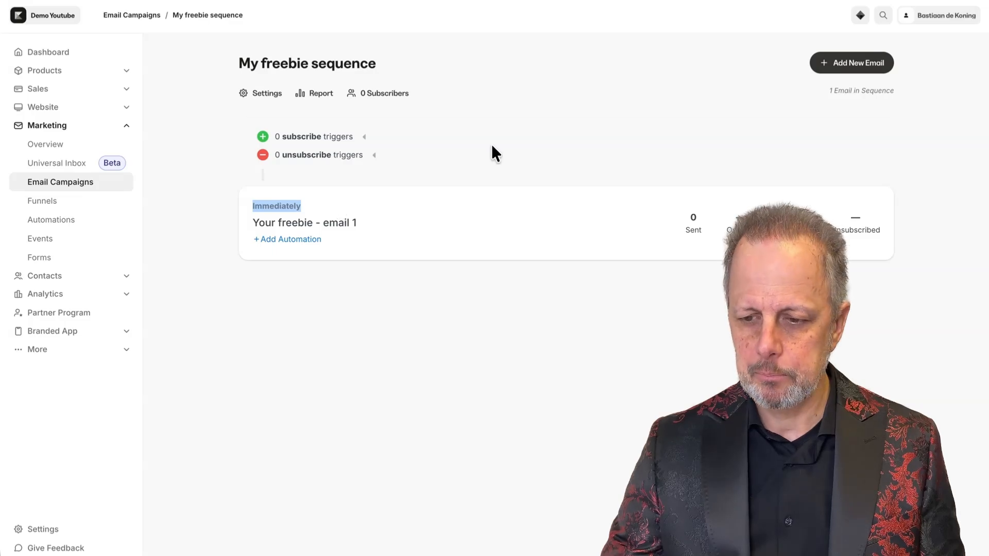
{"action": "left_click", "coordinate": [875, 69]}
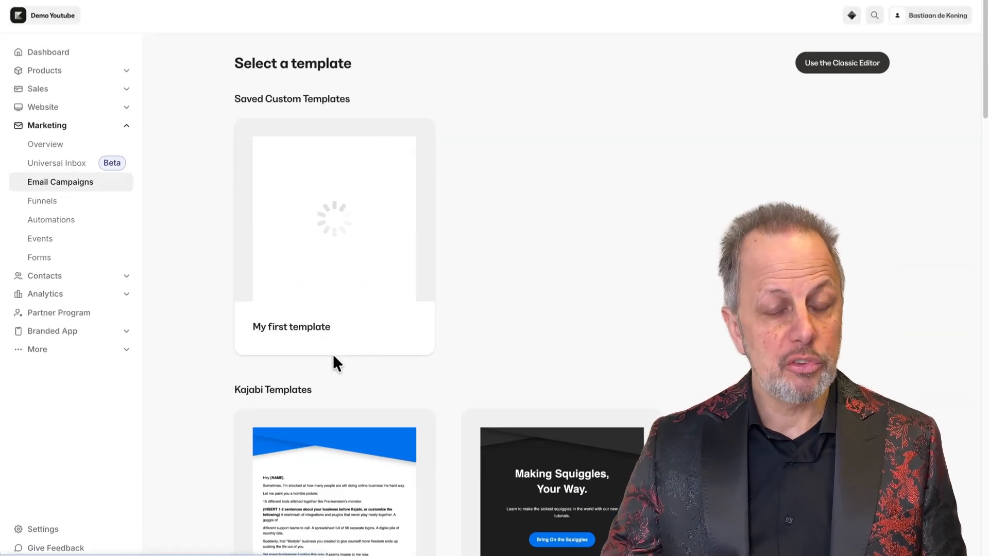
Step: Create the new sequence email from the saved template "My first template" with the title "email 2"
{"action": "left_click", "coordinate": [325, 181]}
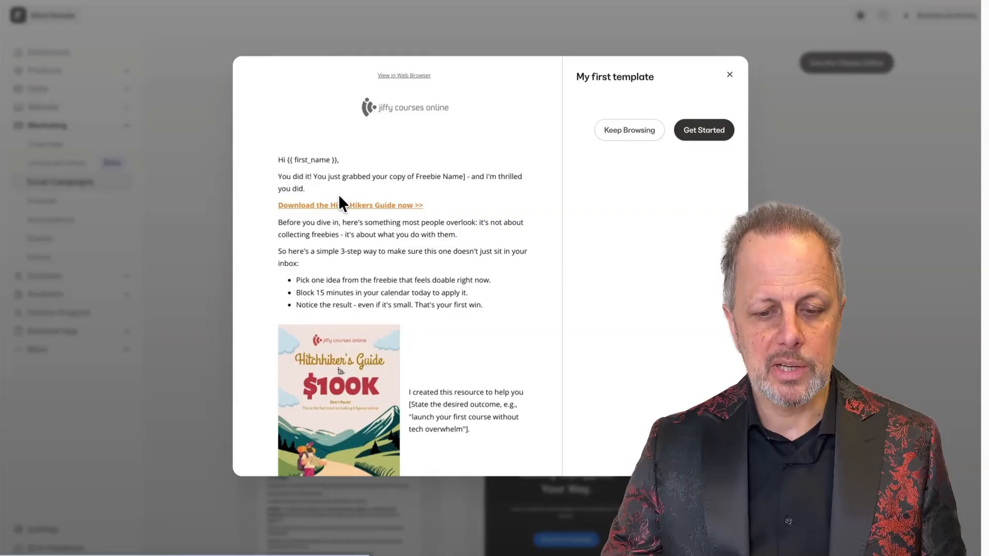
{"action": "left_click", "coordinate": [701, 132]}
{"action": "left_click", "coordinate": [646, 149]}
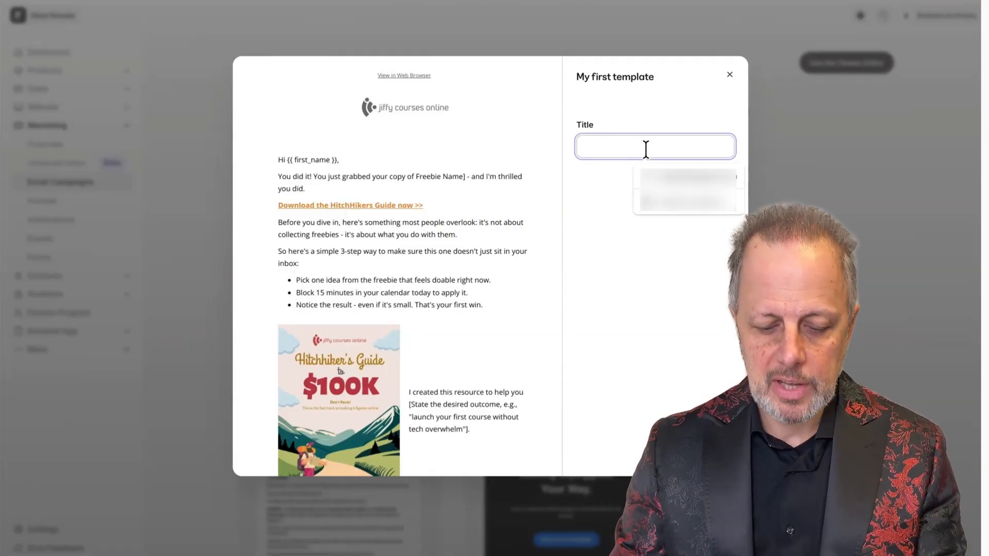
{"action": "type", "text": "email 2"}
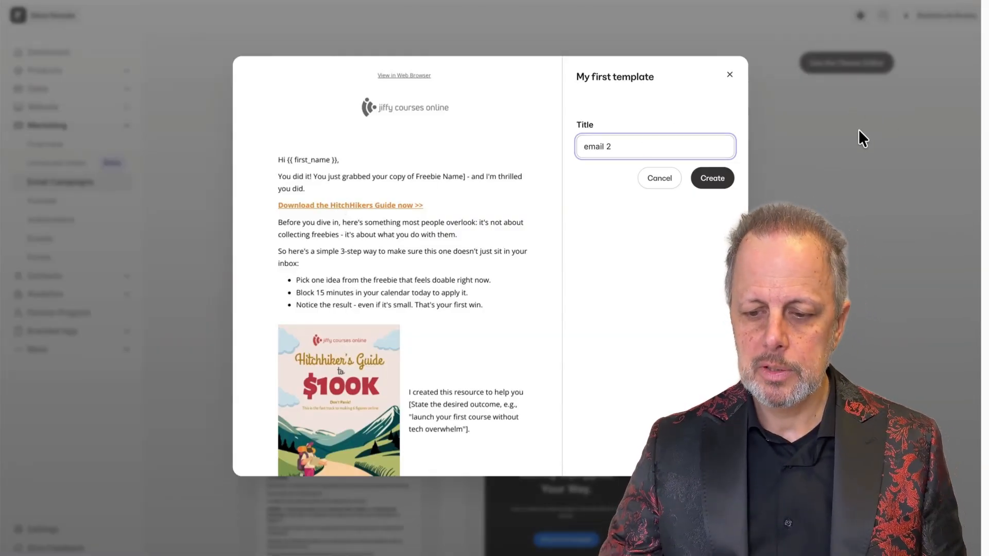
{"action": "left_click", "coordinate": [694, 175]}
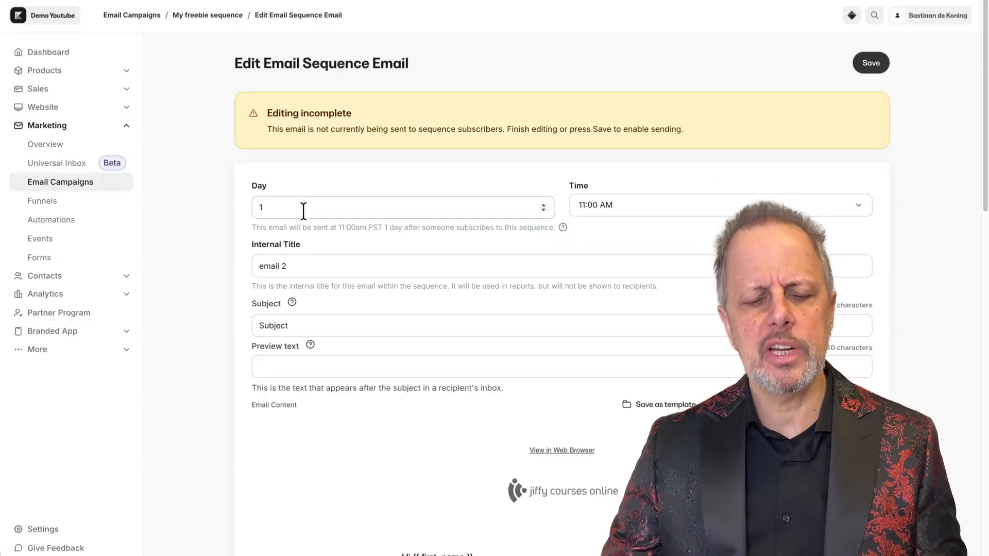
Step: Check the send time options of email 2, keeping 11:00 AM, and review the content carried over from the template
{"action": "left_click", "coordinate": [697, 206]}
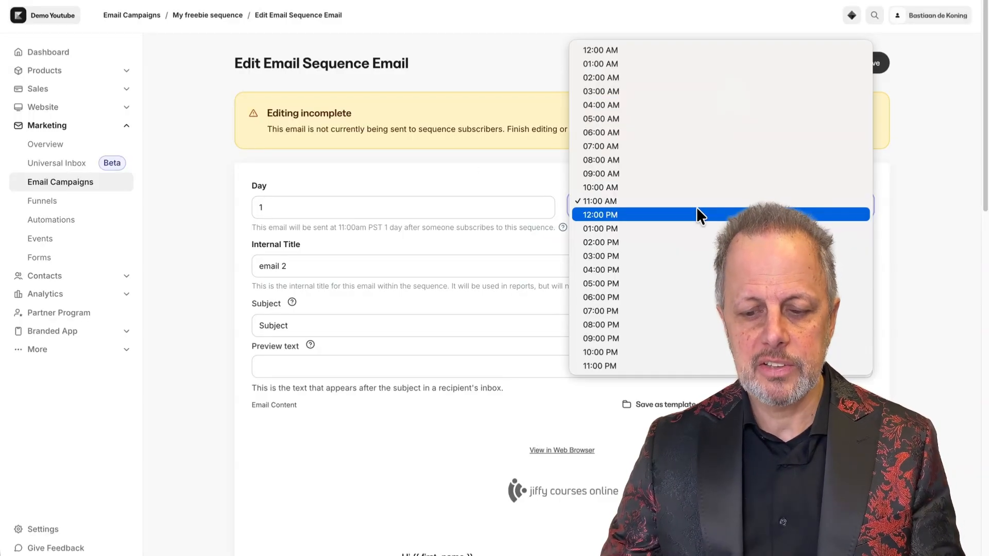
{"action": "left_click", "coordinate": [696, 203]}
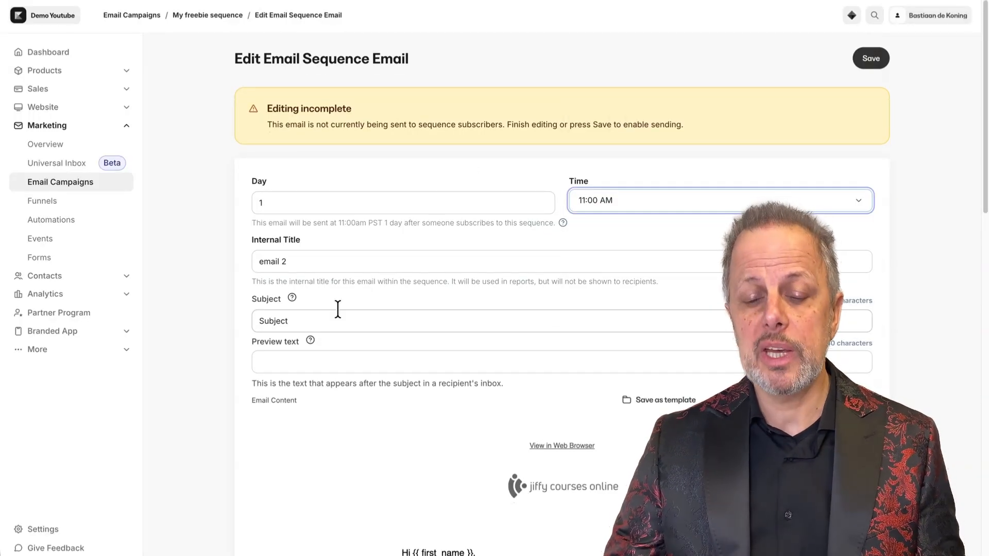
{"action": "scroll", "coordinate": [354, 311], "scroll_direction": "down", "scroll_amount": 3}
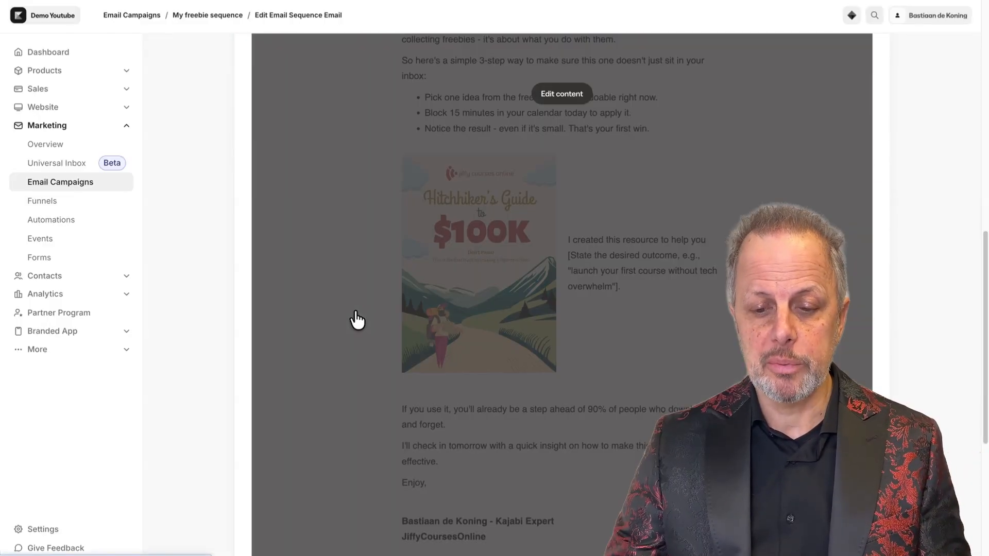
{"action": "scroll", "coordinate": [353, 320], "scroll_direction": "up", "scroll_amount": 2}
{"action": "scroll", "coordinate": [670, 283], "scroll_direction": "up", "scroll_amount": 2}
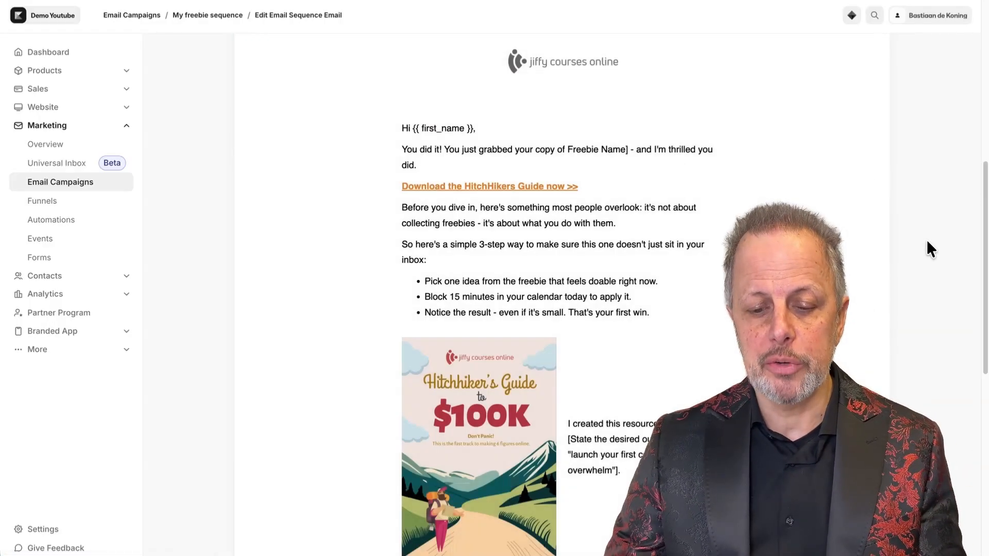
{"action": "scroll", "coordinate": [623, 234], "scroll_direction": "down", "scroll_amount": 5}
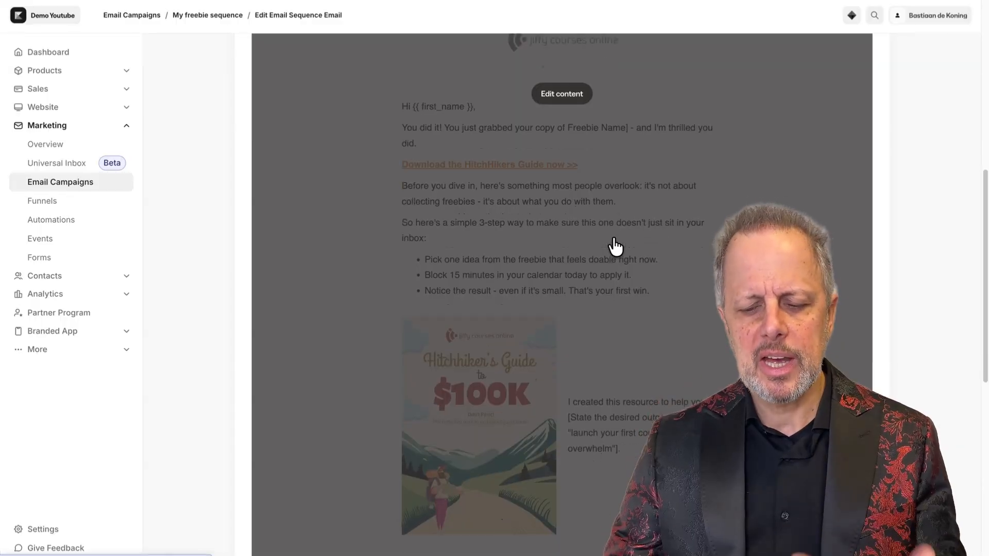
{"action": "scroll", "coordinate": [191, 189], "scroll_direction": "up", "scroll_amount": 2}
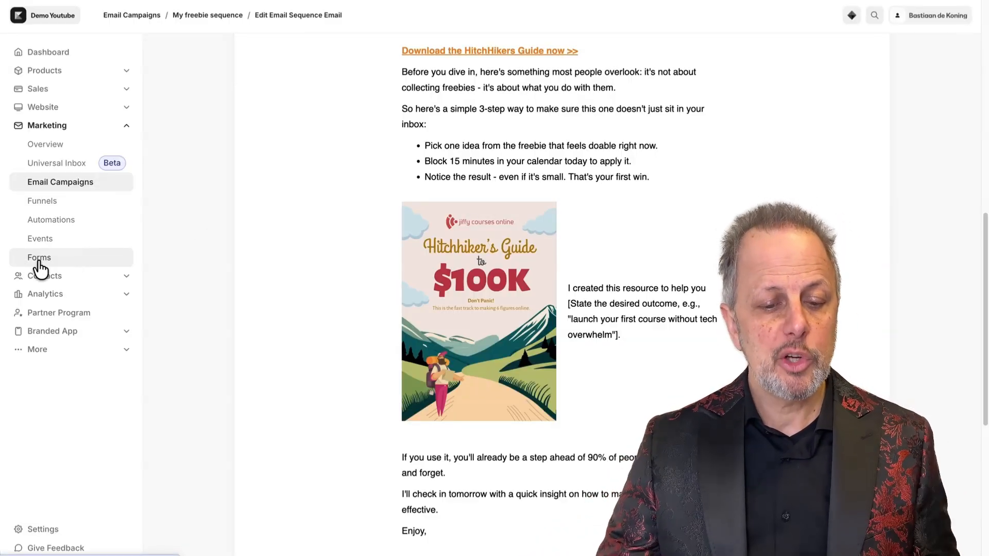
Step: Open the "Youtube Demo" form from the forms list and go to its automations
{"action": "left_click", "coordinate": [39, 262]}
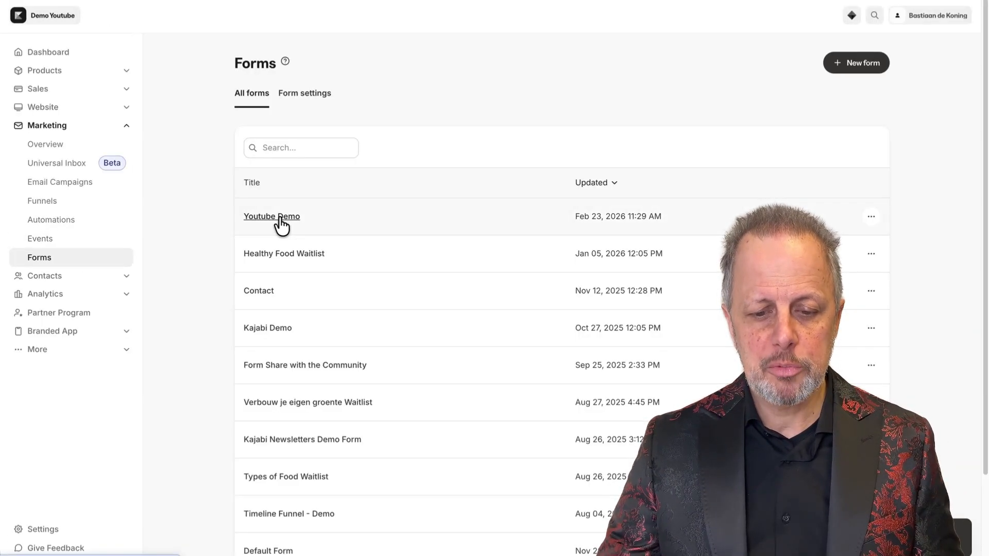
{"action": "left_click", "coordinate": [282, 221]}
{"action": "scroll", "coordinate": [254, 263], "scroll_direction": "down", "scroll_amount": 10}
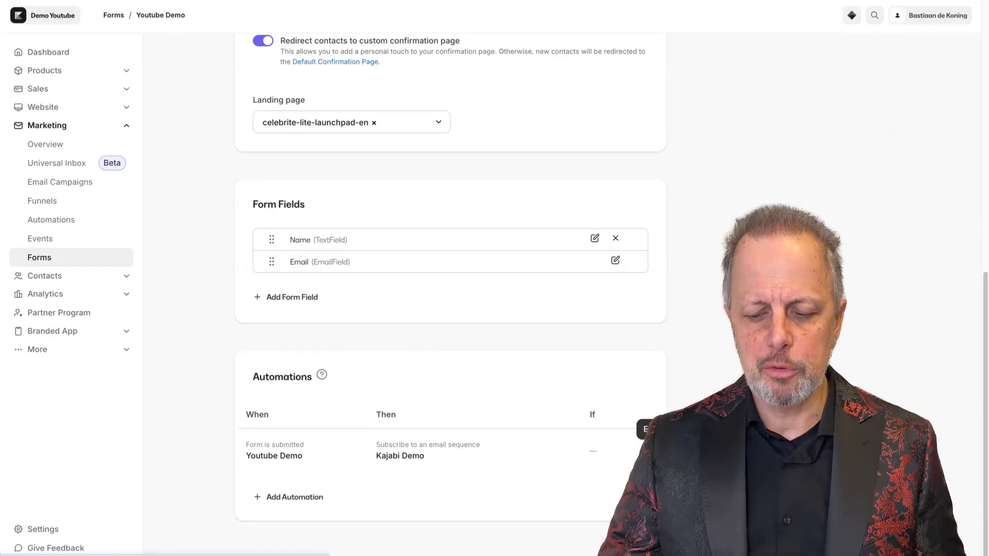
Step: Add a form automation that subscribes submitters to the "My freebie sequence" email sequence, and delete the "Kajabi Demo" automation
{"action": "left_click", "coordinate": [292, 497]}
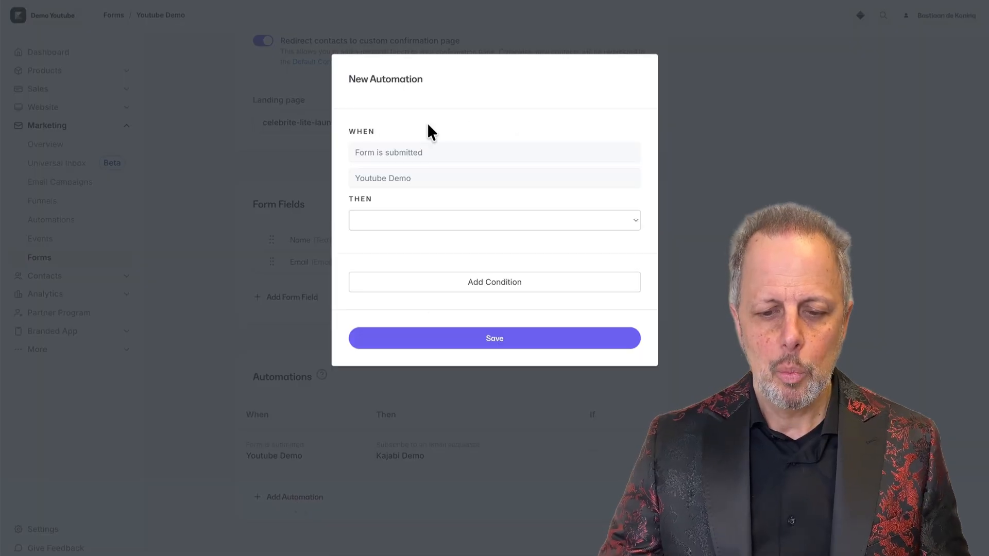
{"action": "left_click", "coordinate": [406, 225]}
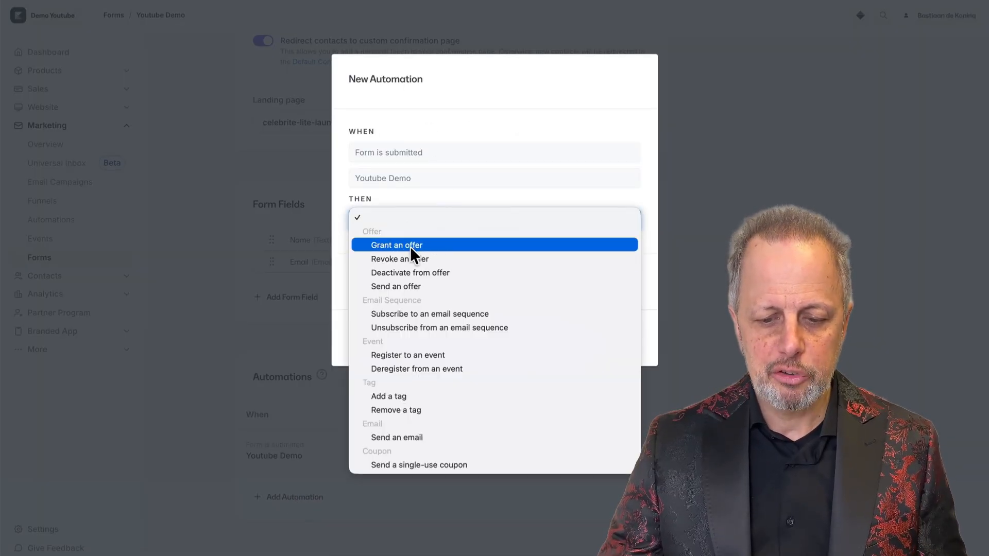
{"action": "left_click", "coordinate": [435, 312]}
{"action": "left_click", "coordinate": [428, 249]}
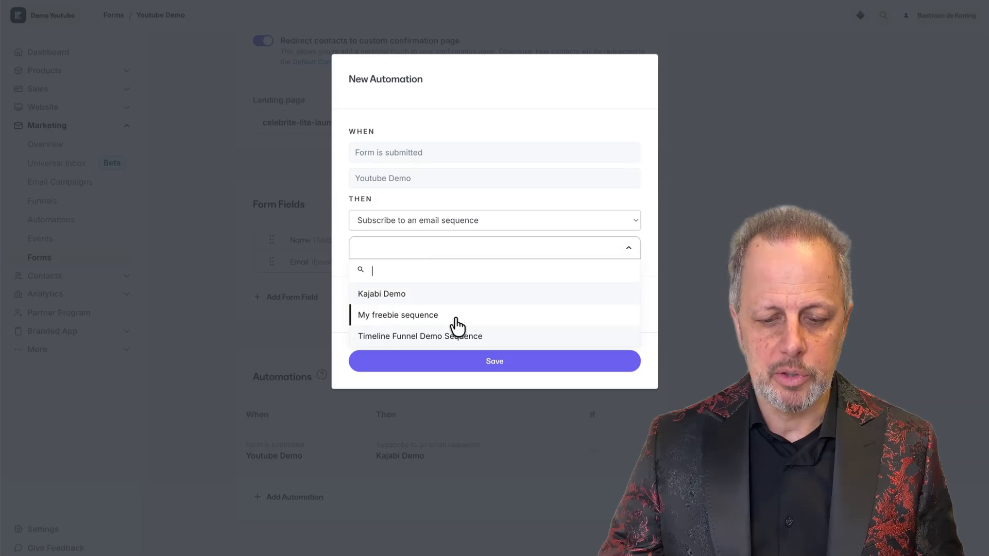
{"action": "left_click", "coordinate": [417, 315]}
{"action": "left_click", "coordinate": [503, 363]}
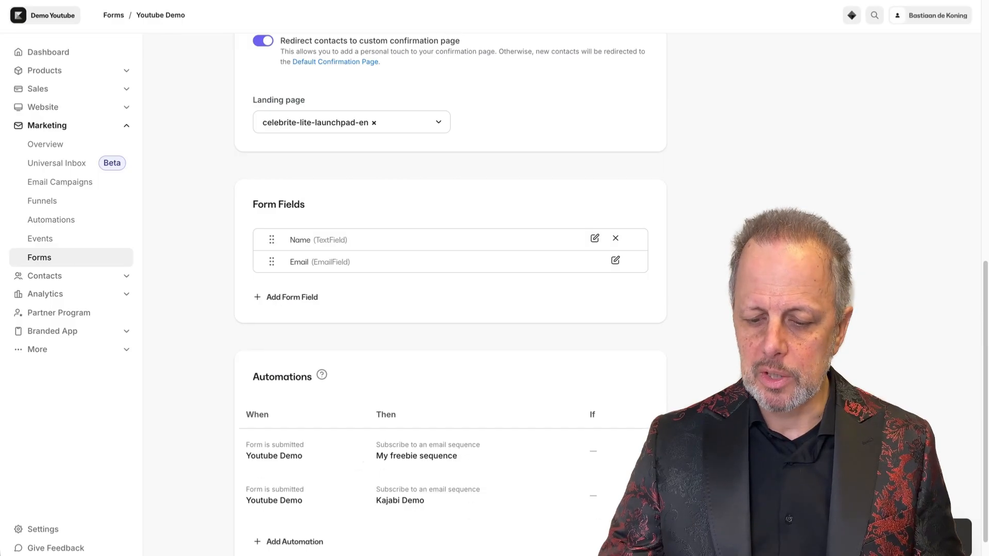
{"action": "left_click", "coordinate": [591, 504]}
{"action": "left_click", "coordinate": [490, 436]}
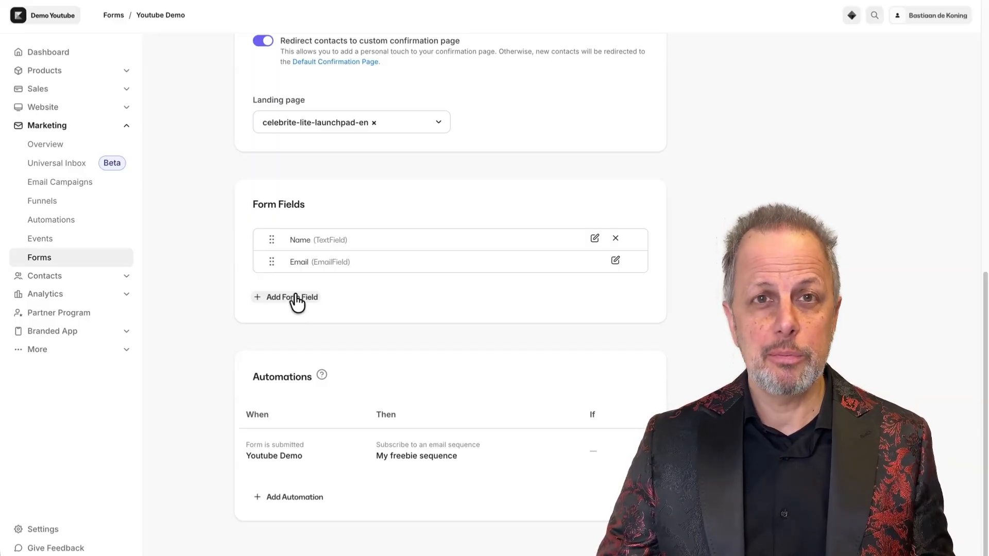
Step: Change the title of the form's Name field to "First name & last name"
{"action": "left_click", "coordinate": [595, 238]}
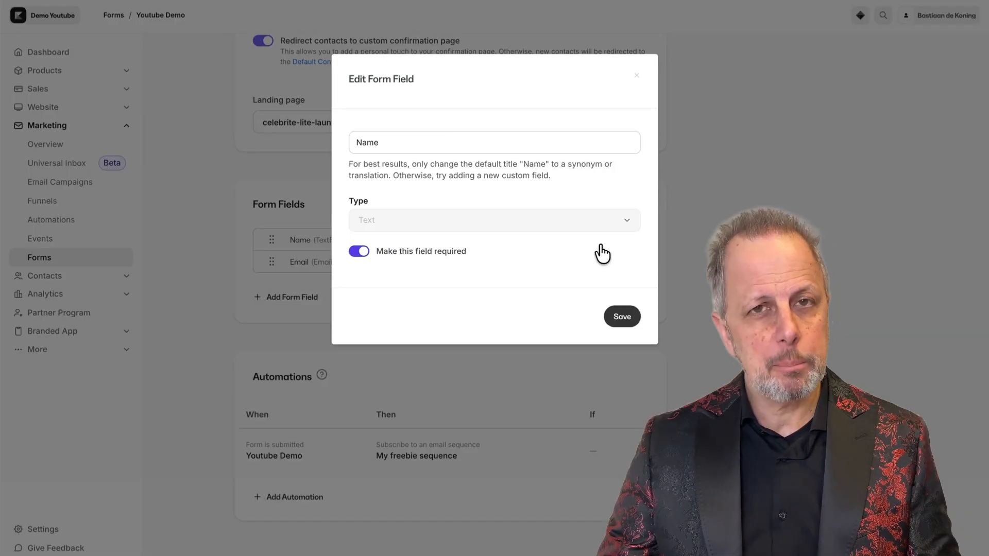
{"action": "left_click_drag", "start_coordinate": [401, 141], "coordinate": [292, 137]}
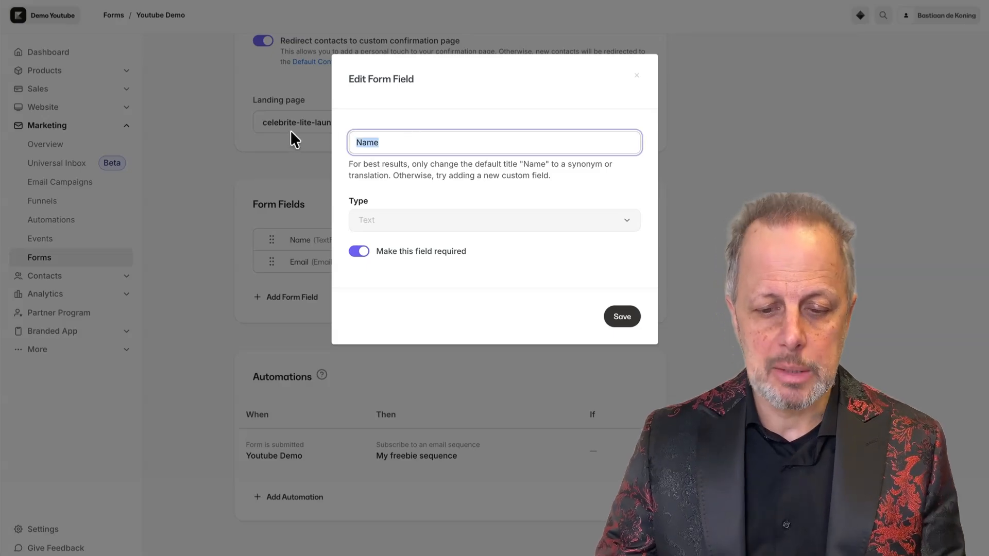
{"action": "type", "text": "First "}
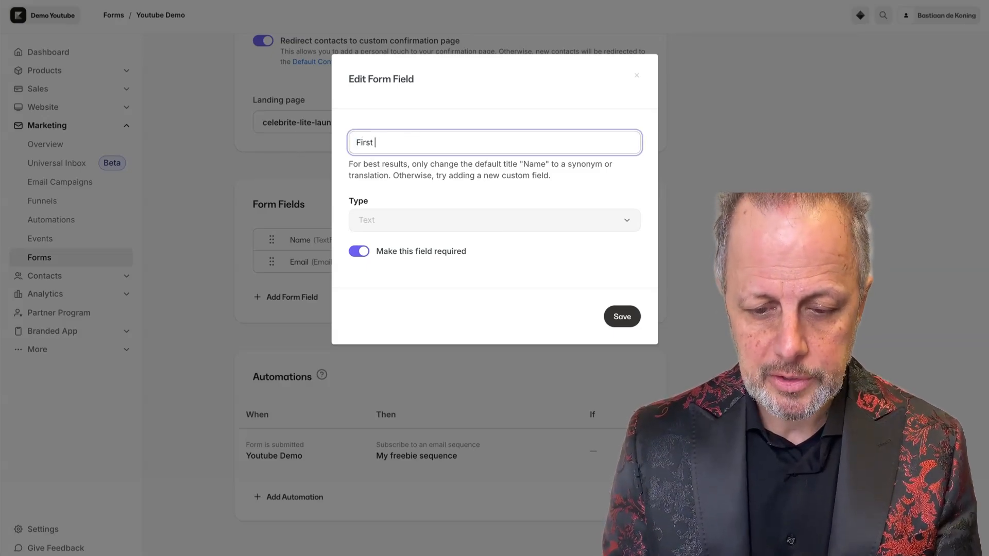
{"action": "type", "text": "name & las"}
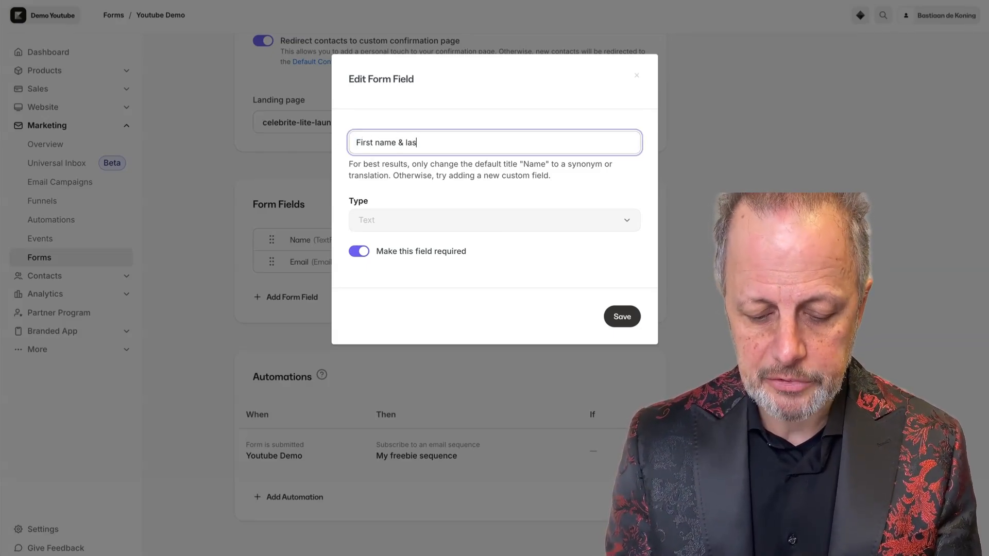
{"action": "type", "text": "t name"}
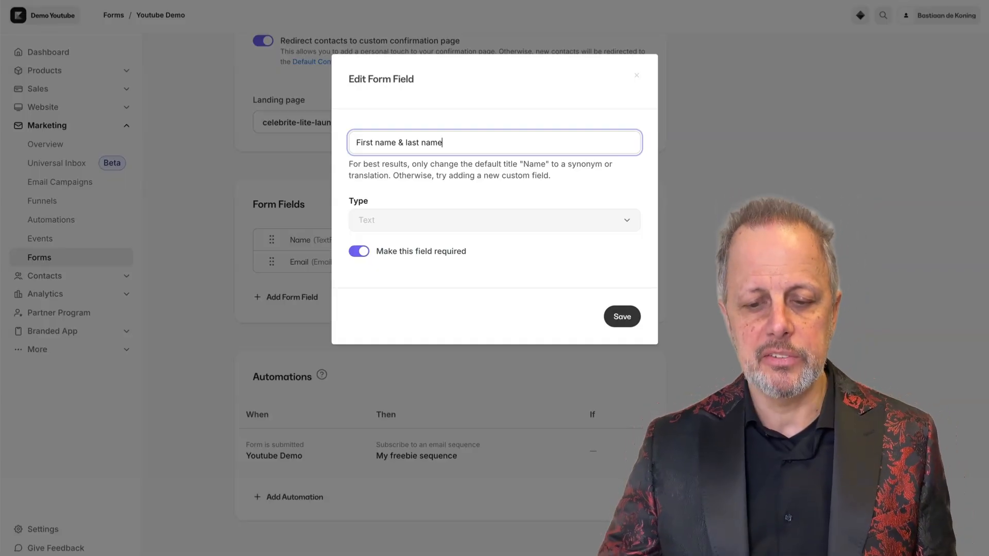